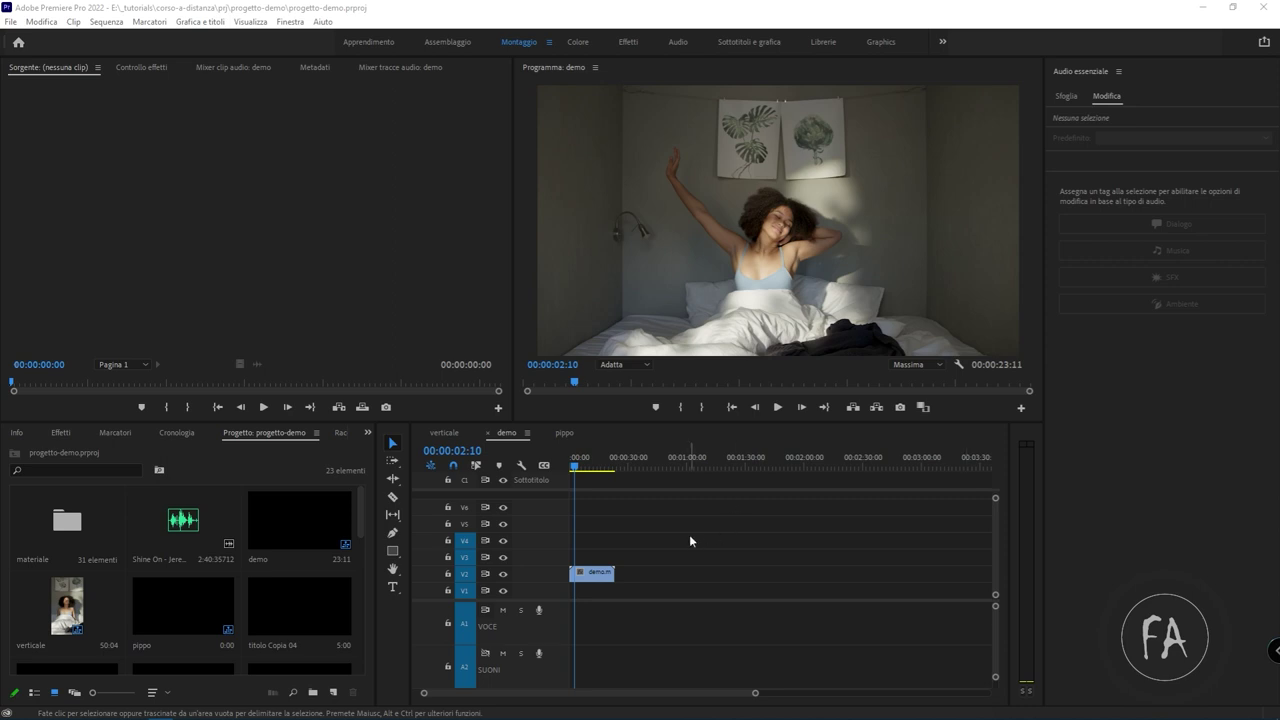
Check which Premiere Pro version is installed, then close the version information
{"action": "left_click", "coordinate": [322, 21]}
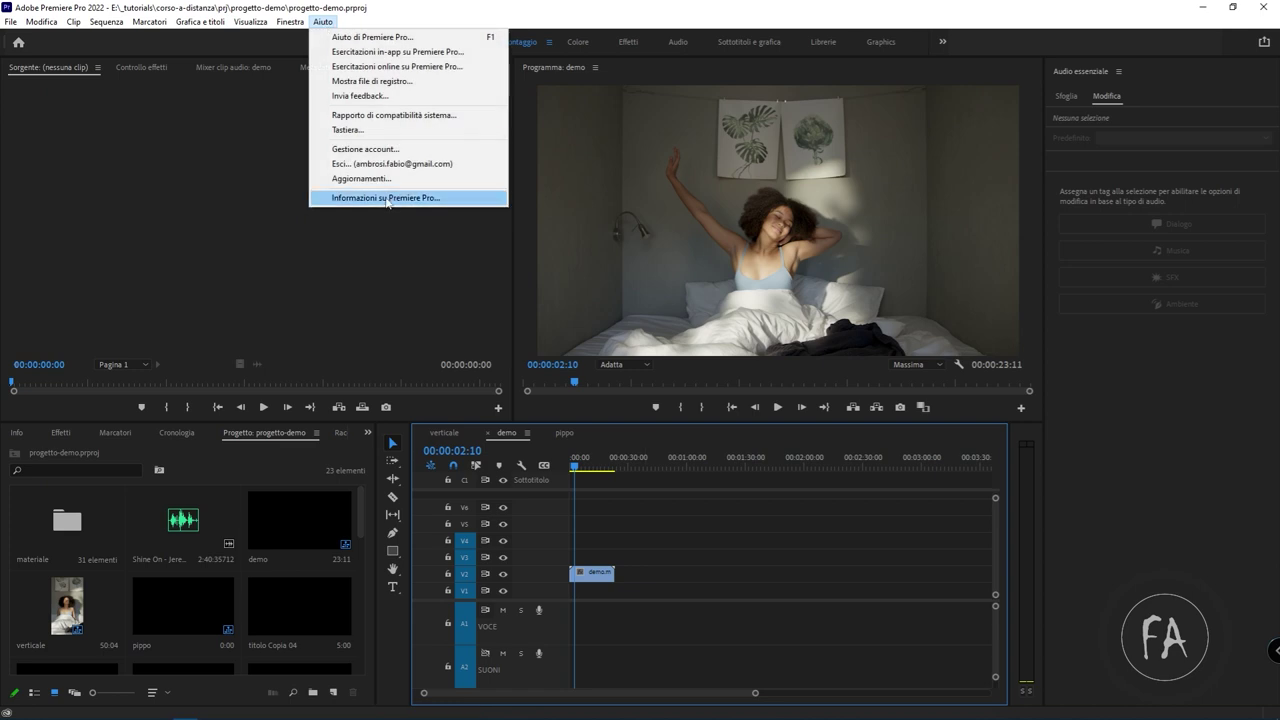
{"action": "left_click", "coordinate": [389, 195]}
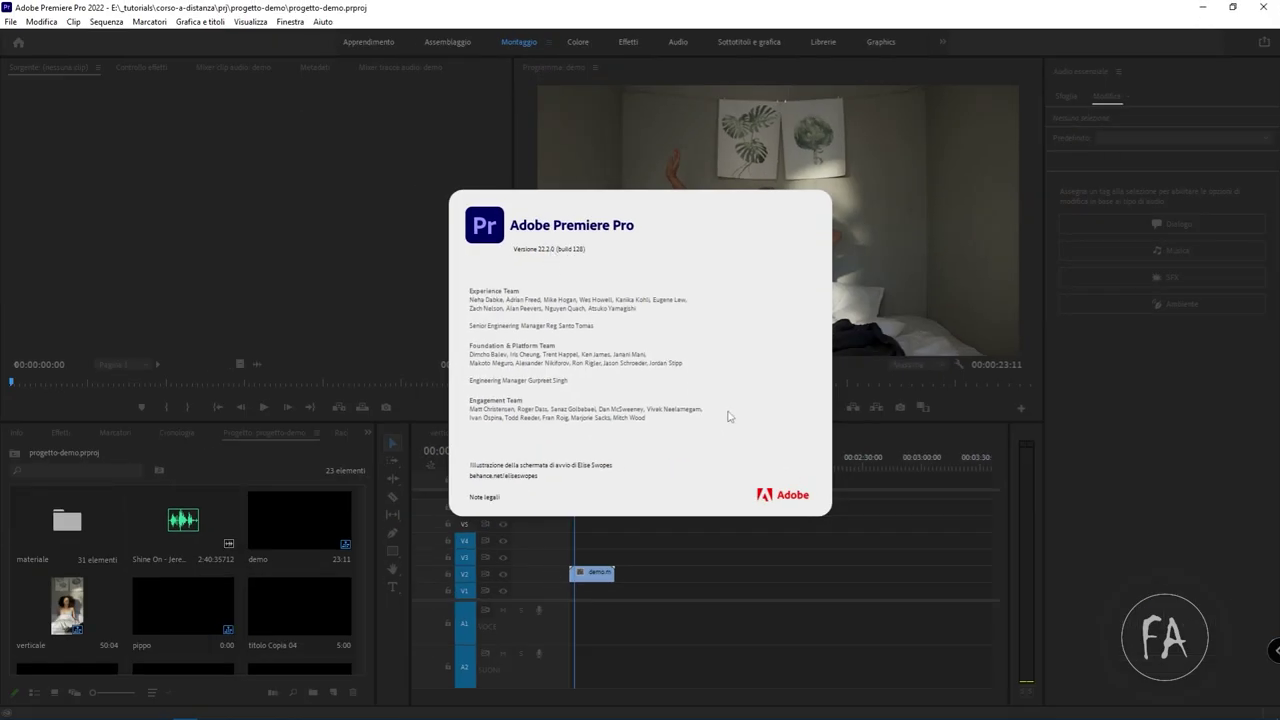
{"action": "left_click", "coordinate": [726, 417]}
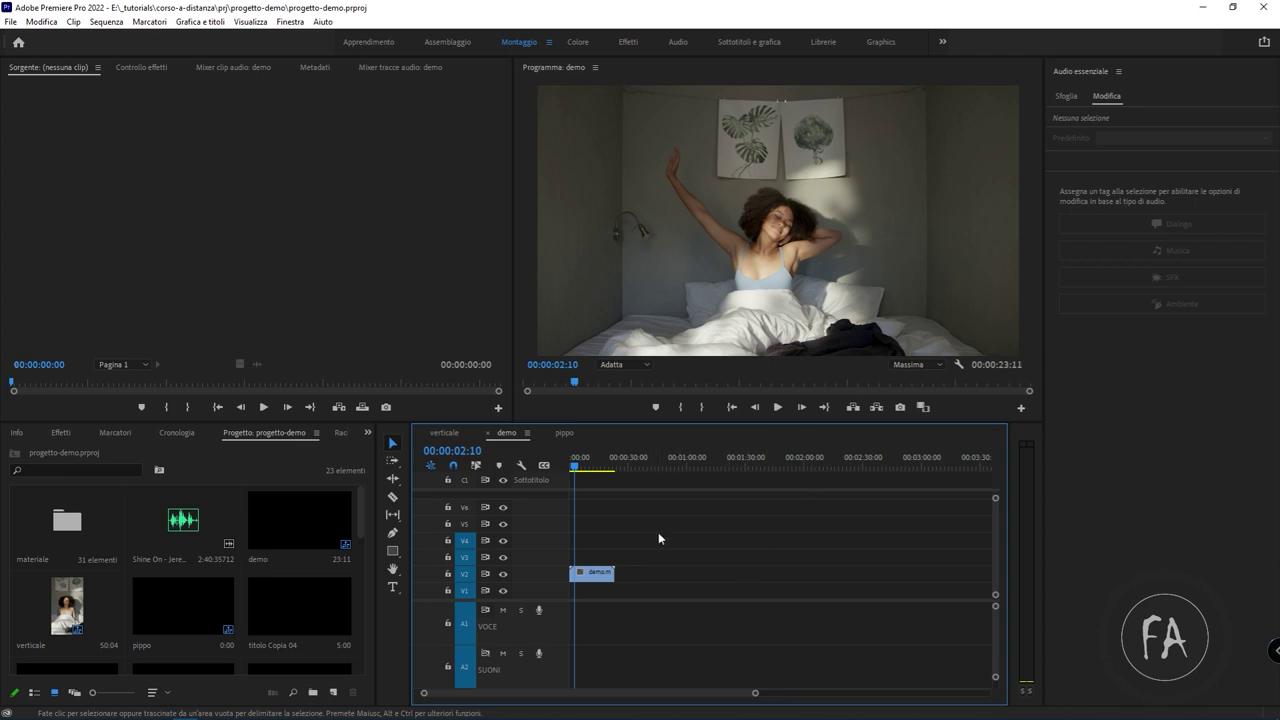
Scrub and briefly play the demo sequence to preview it
{"action": "left_click_drag", "start_coordinate": [586, 466], "coordinate": [545, 466]}
{"action": "key", "text": "space"}
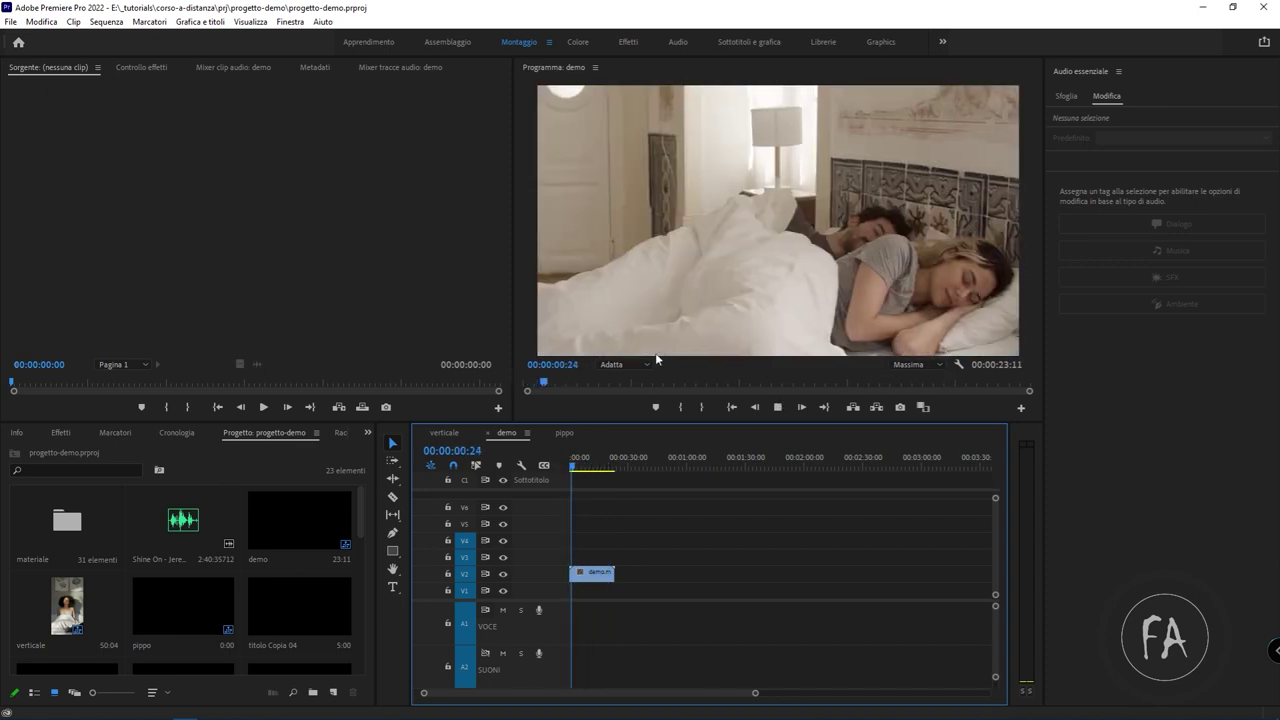
{"action": "key", "text": "space"}
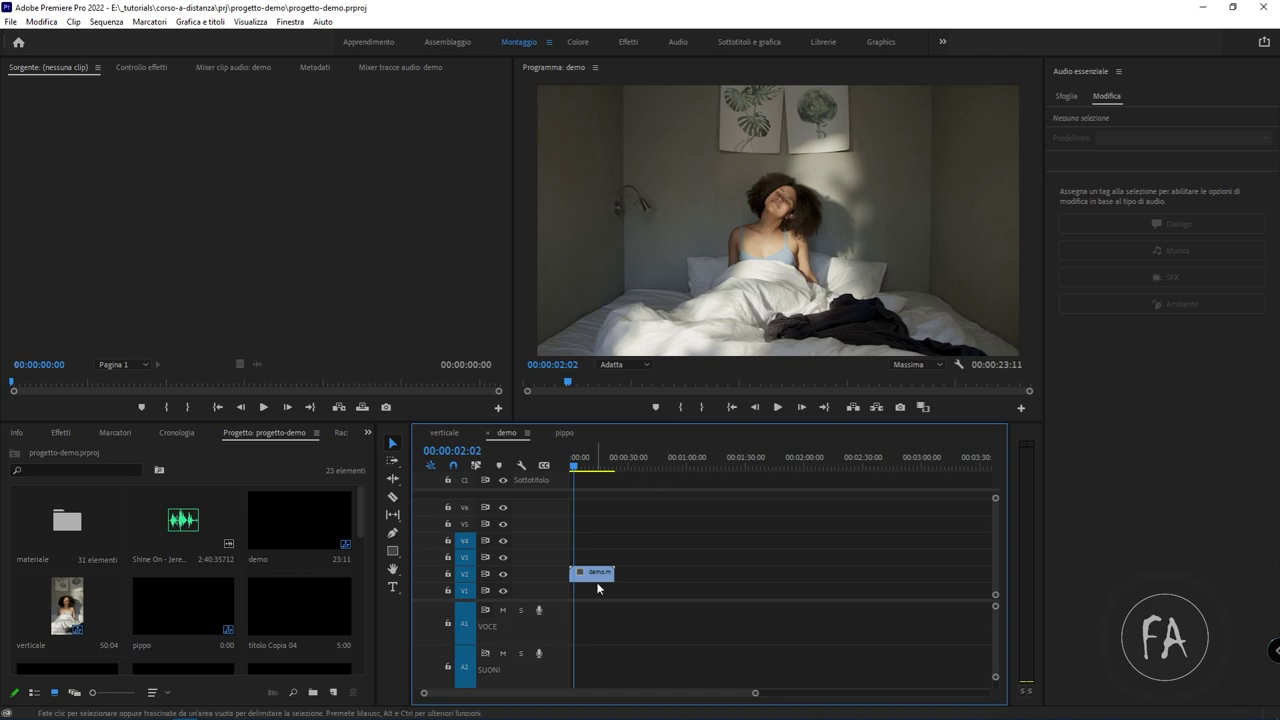
Load Shine On into the Source Monitor and play part of it
{"action": "double_click", "coordinate": [146, 523]}
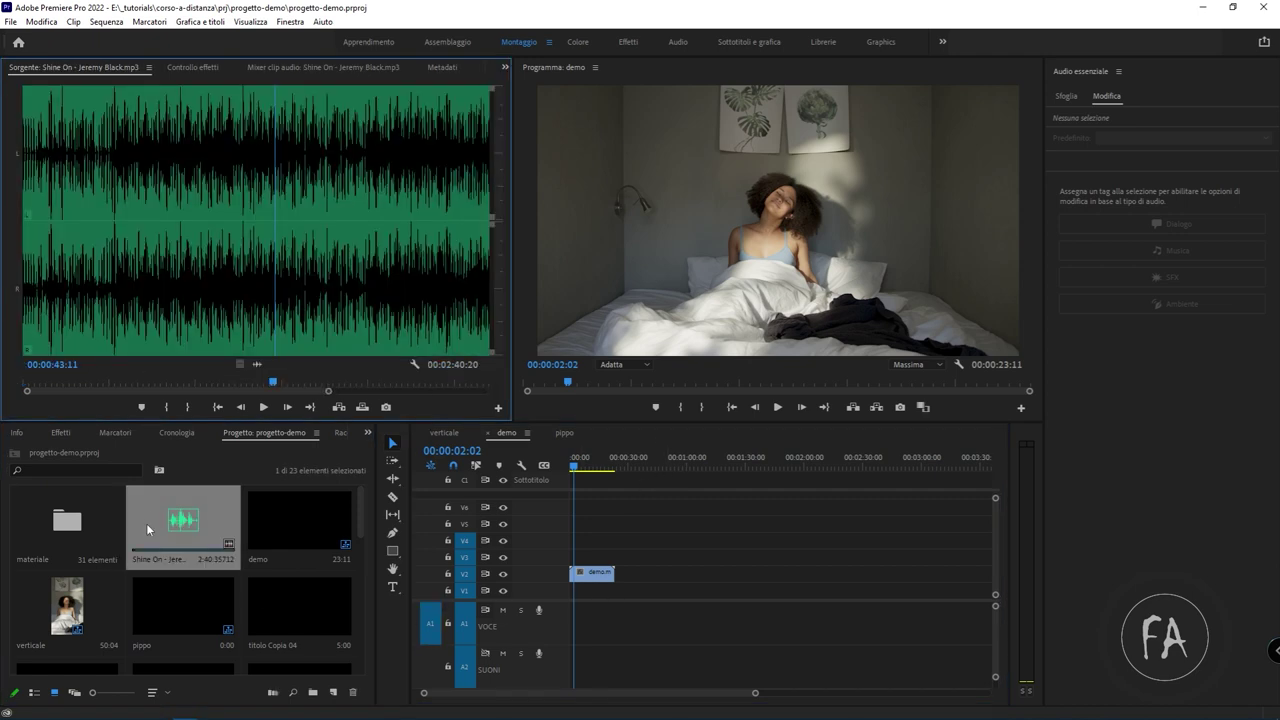
{"action": "key", "text": "space"}
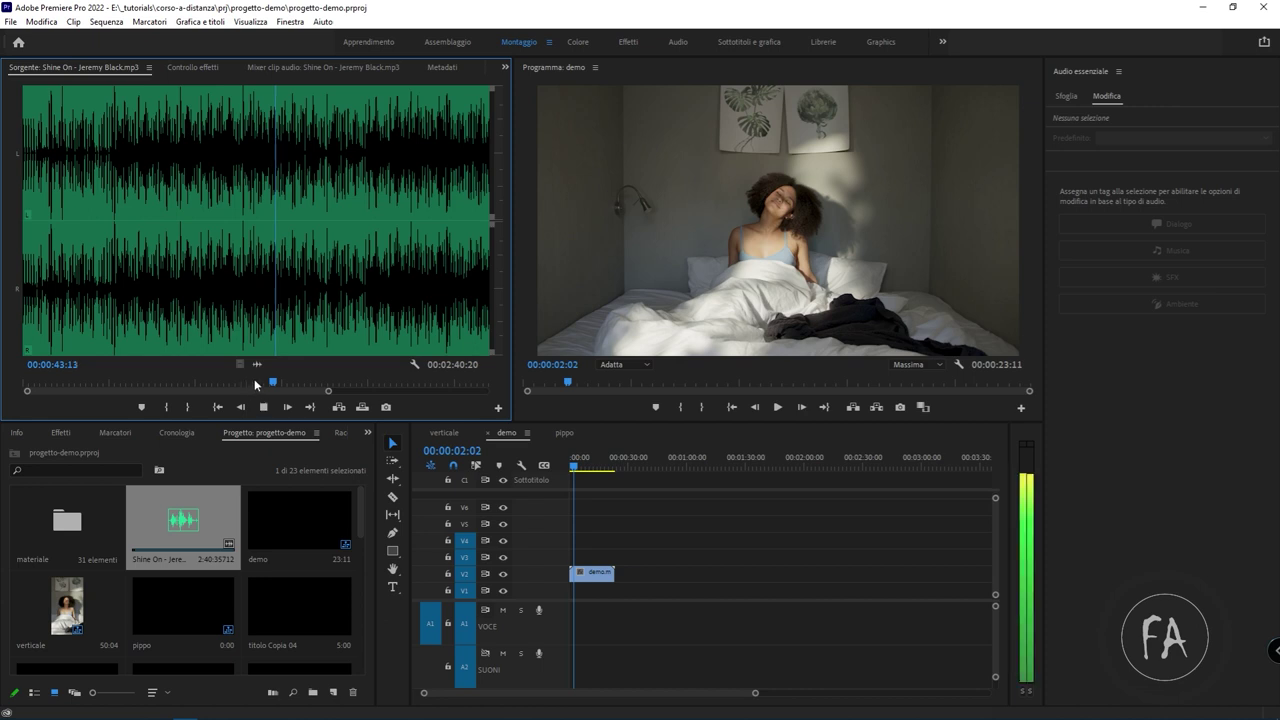
{"action": "key", "text": "space"}
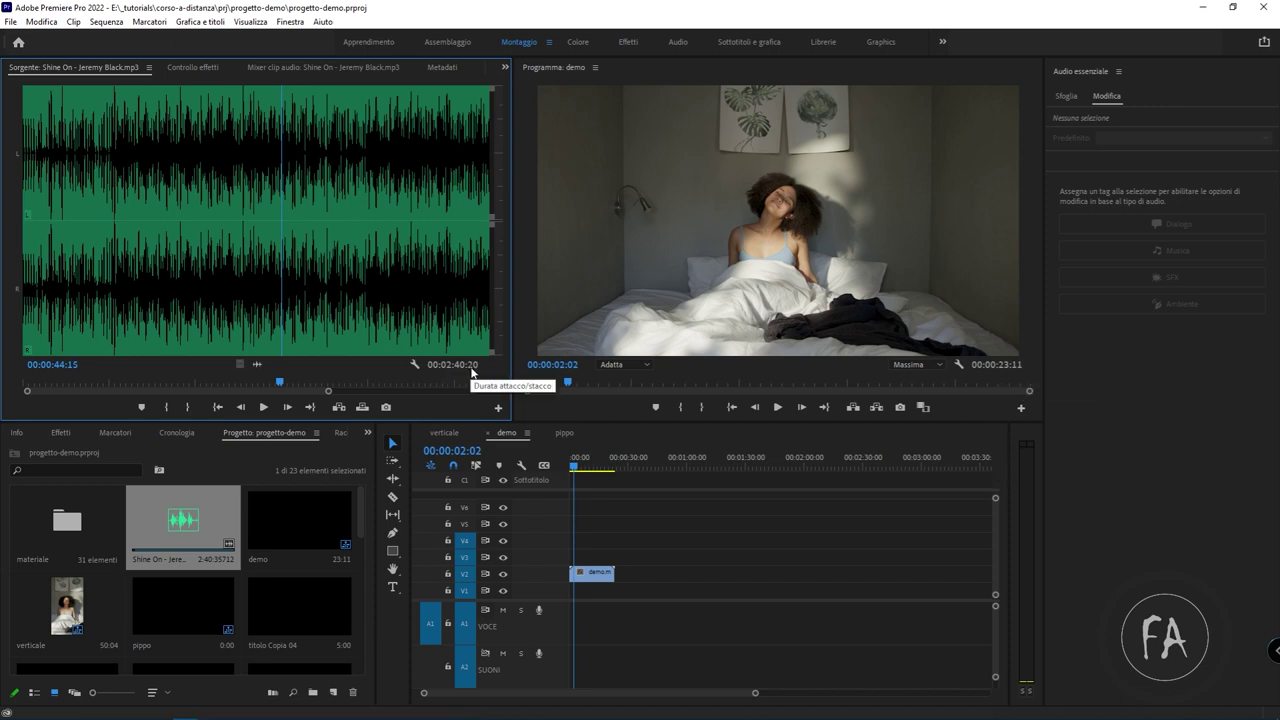
Drop the Shine On audio onto A1 at 00:00:00 and play the sequence from the start
{"action": "left_click_drag", "start_coordinate": [256, 367], "coordinate": [578, 560]}
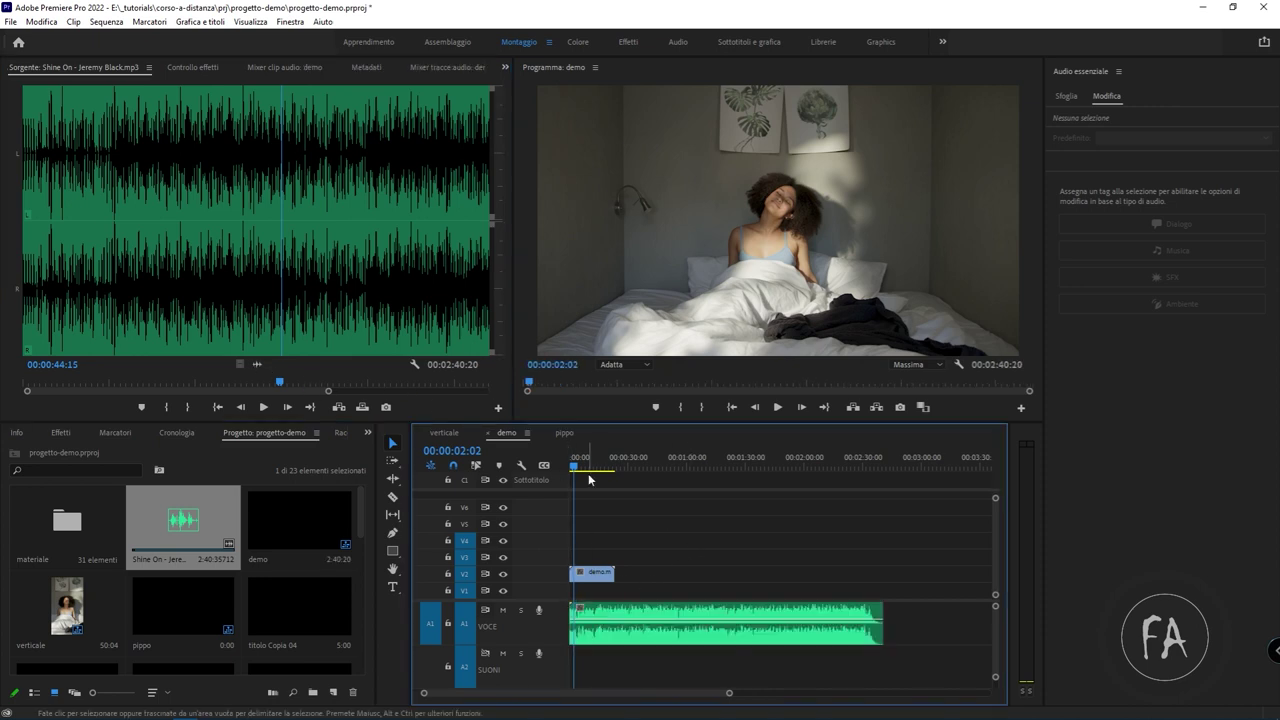
{"action": "left_click_drag", "start_coordinate": [584, 464], "coordinate": [564, 464]}
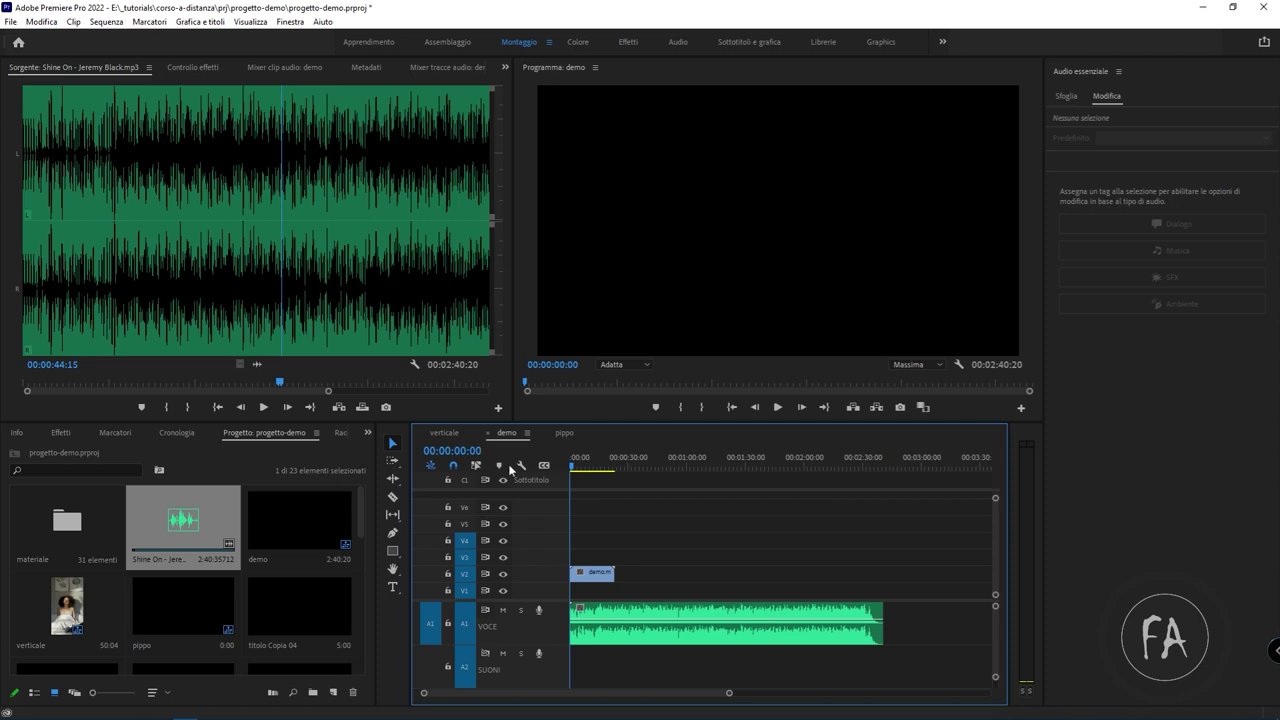
{"action": "left_click", "coordinate": [657, 615]}
{"action": "key", "text": "space"}
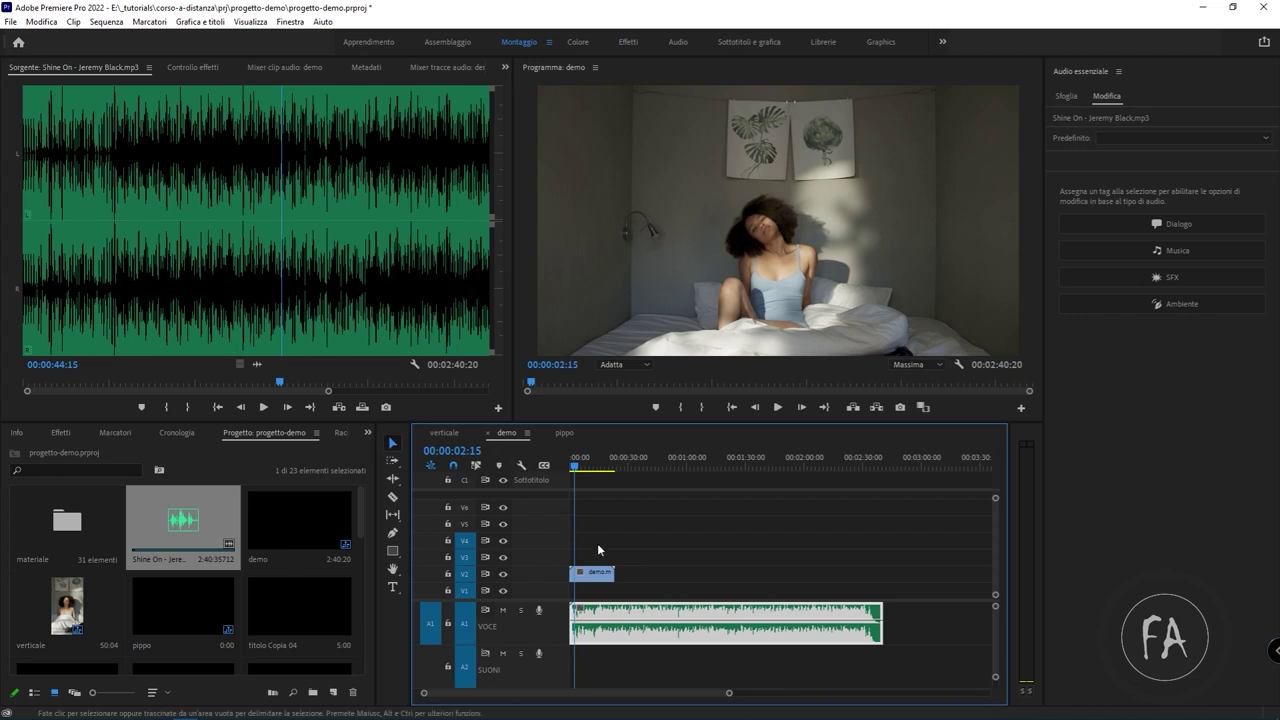
Play from about 00:00:20:21 to confirm the music runs past the video's end
{"action": "left_click", "coordinate": [612, 465]}
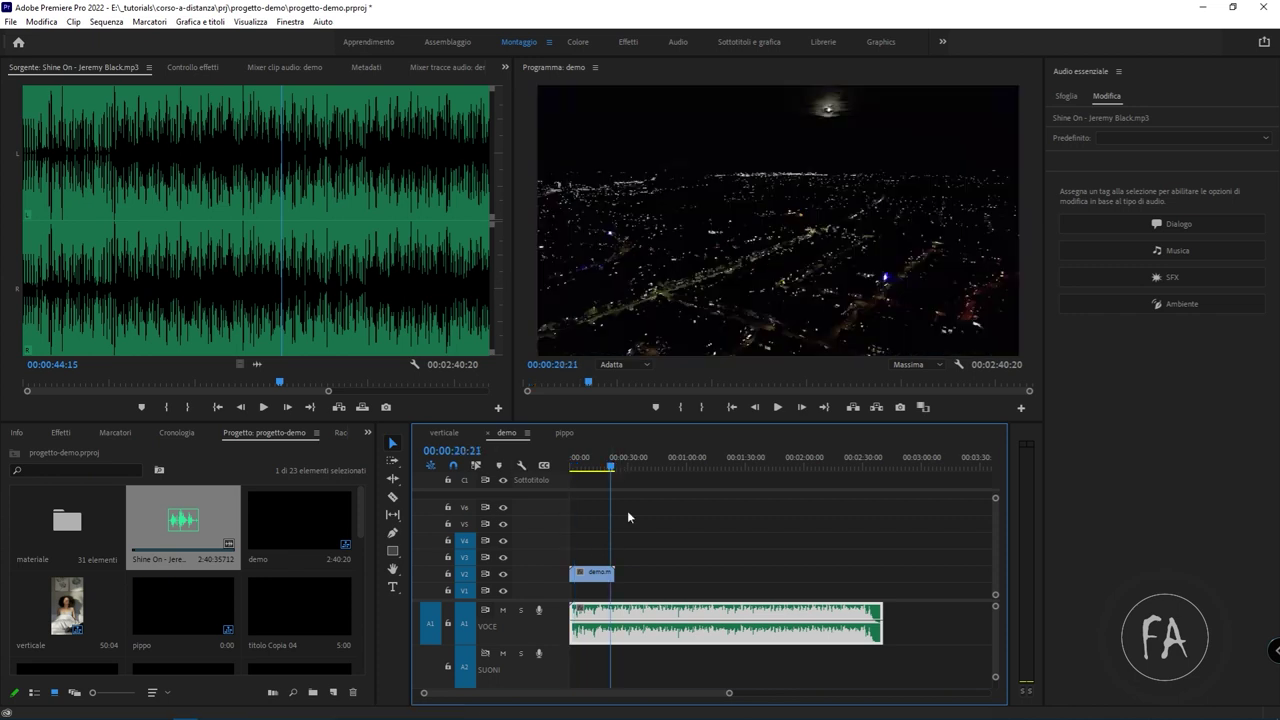
{"action": "key", "text": "space"}
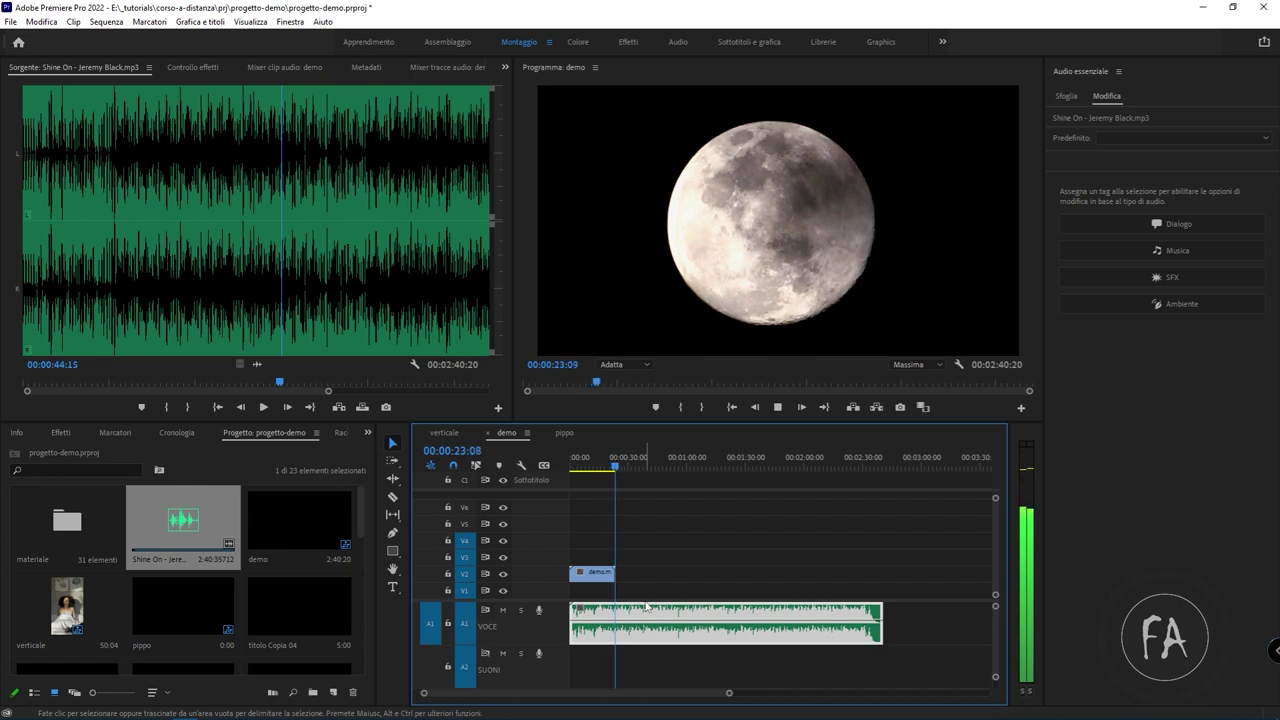
{"action": "key", "text": "space"}
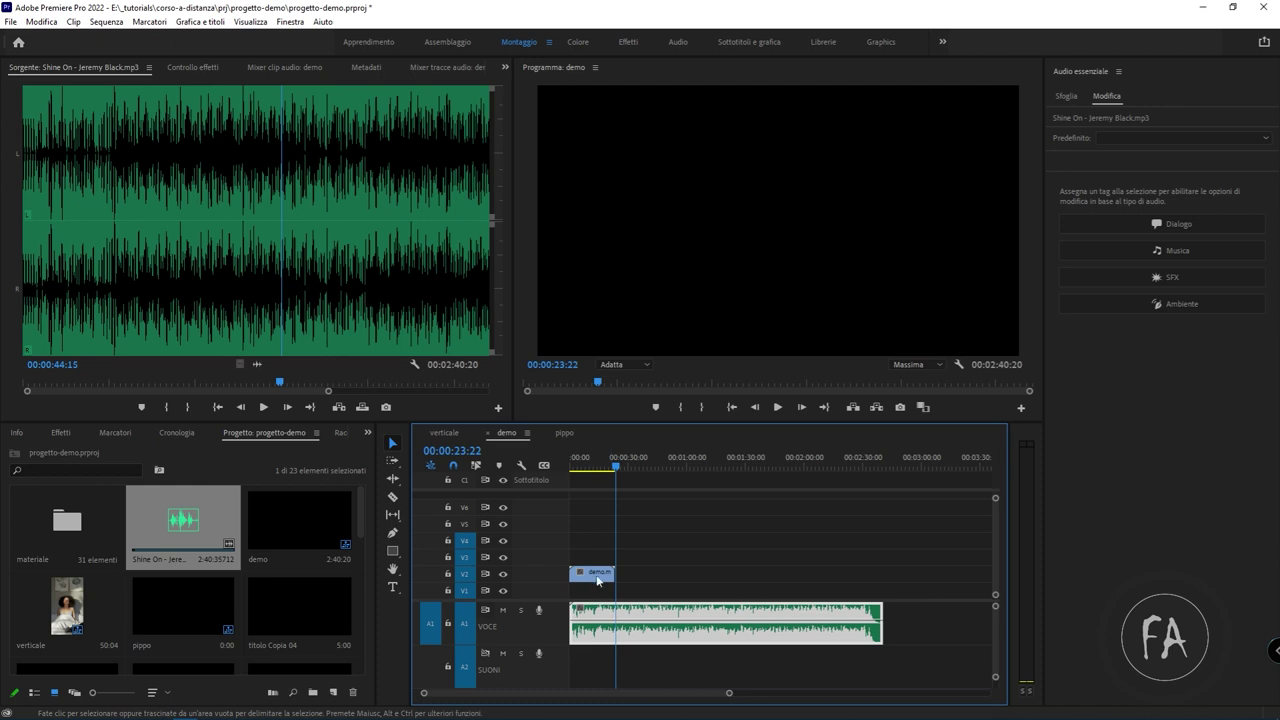
{"action": "left_click", "coordinate": [597, 576]}
{"action": "left_click", "coordinate": [727, 630]}
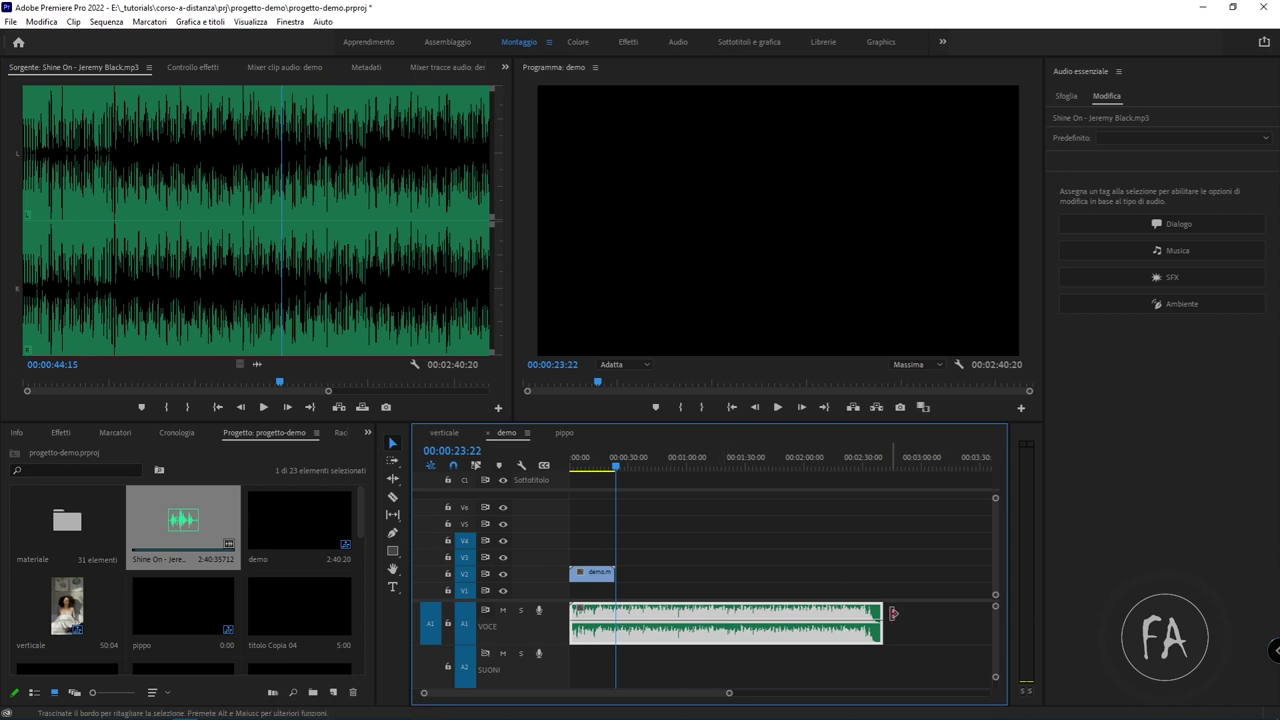
{"action": "left_click", "coordinate": [607, 462]}
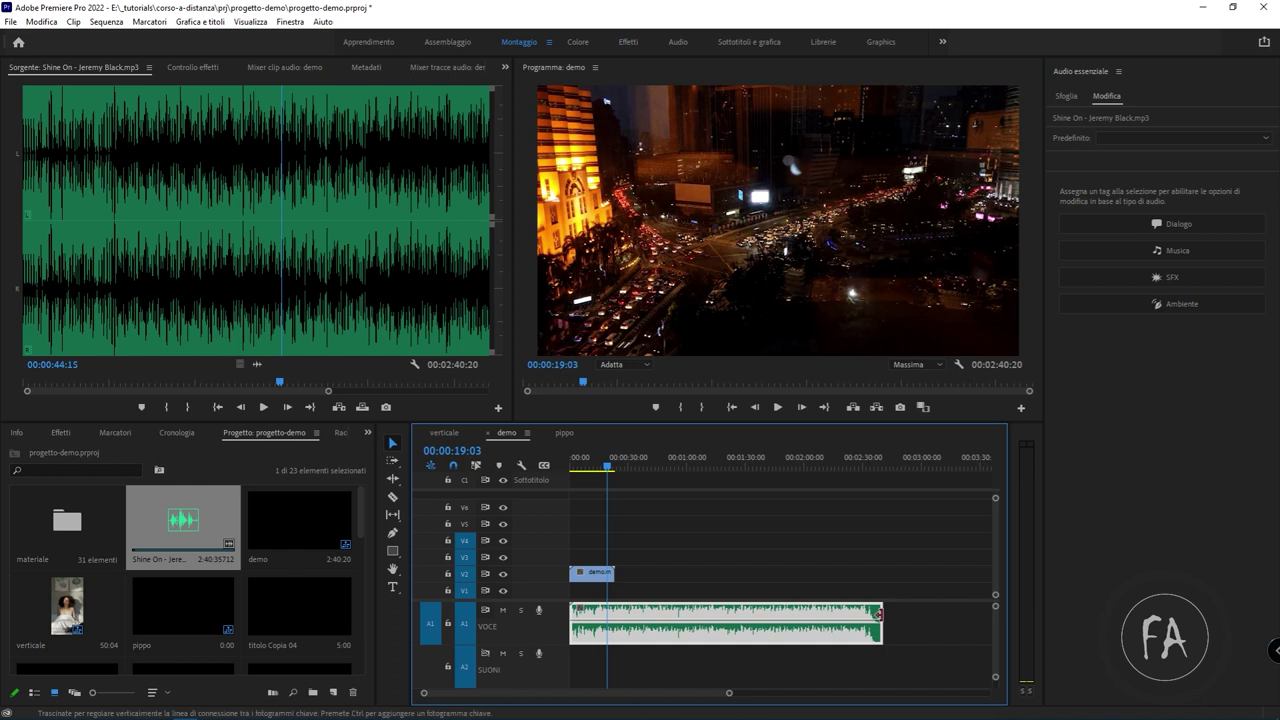
{"action": "left_click_drag", "start_coordinate": [890, 614], "coordinate": [614, 614]}
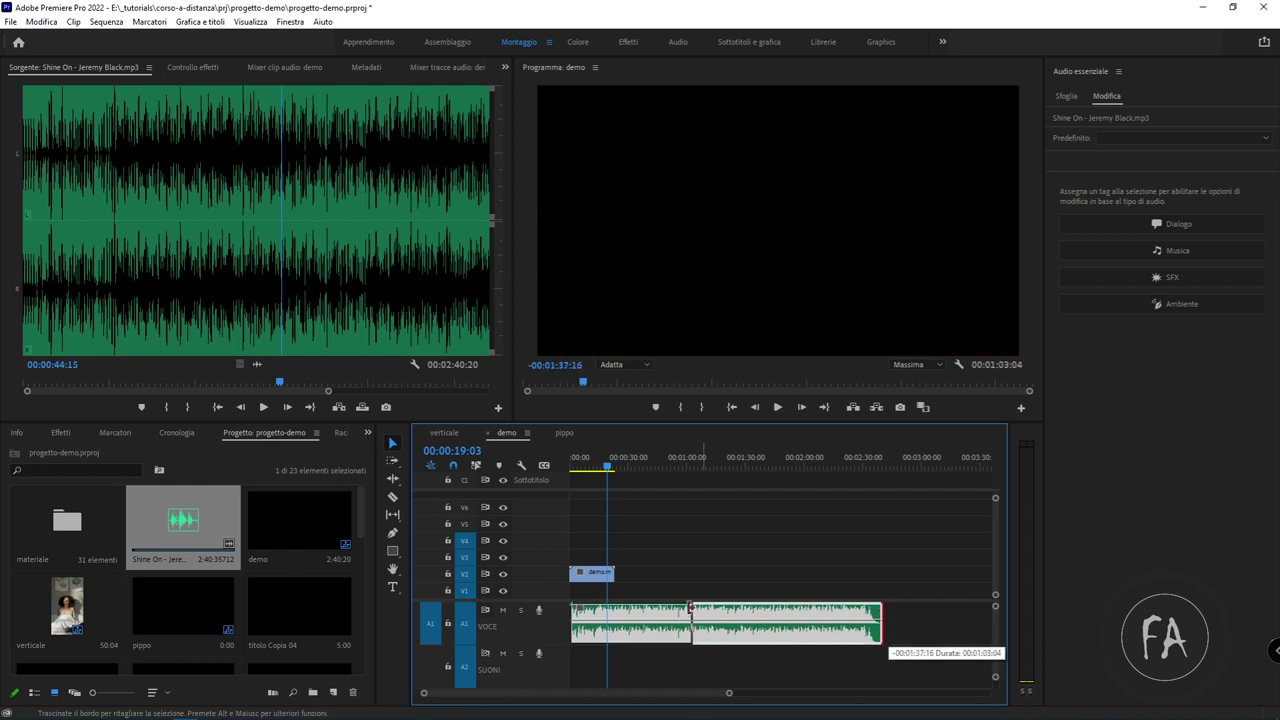
{"action": "left_click", "coordinate": [627, 604]}
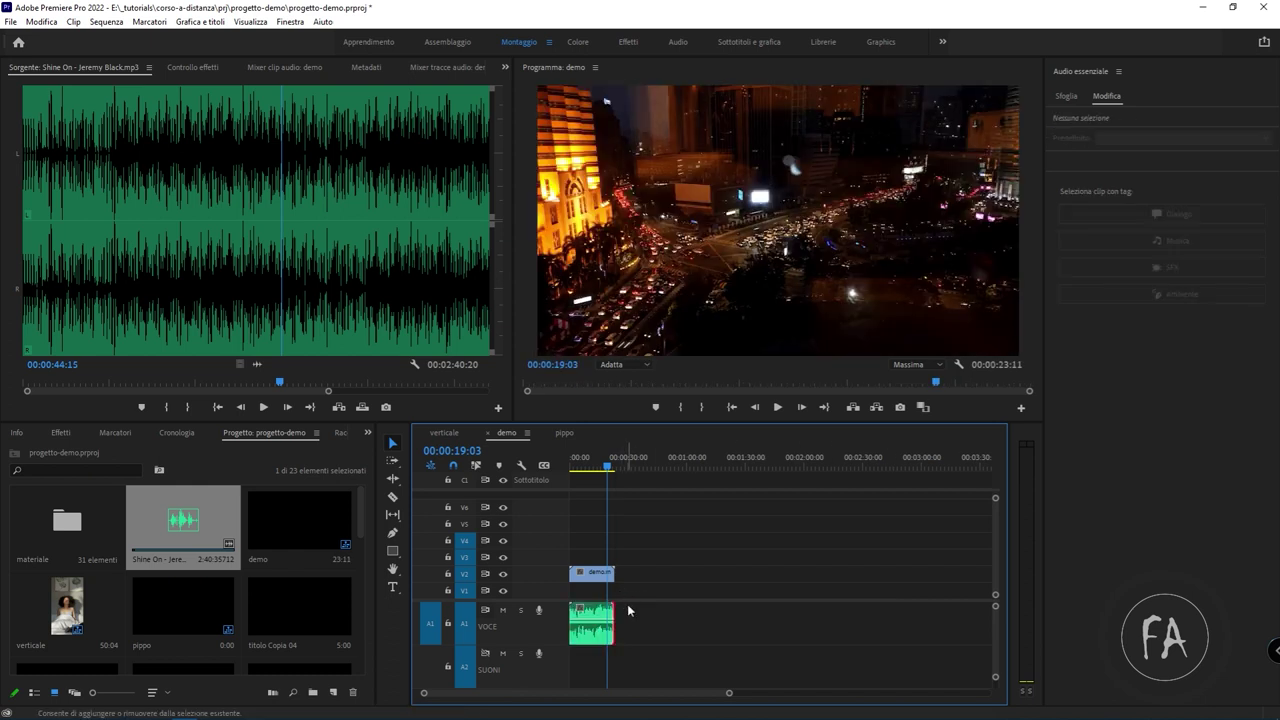
{"action": "key", "text": "="}
{"action": "key", "text": "="}
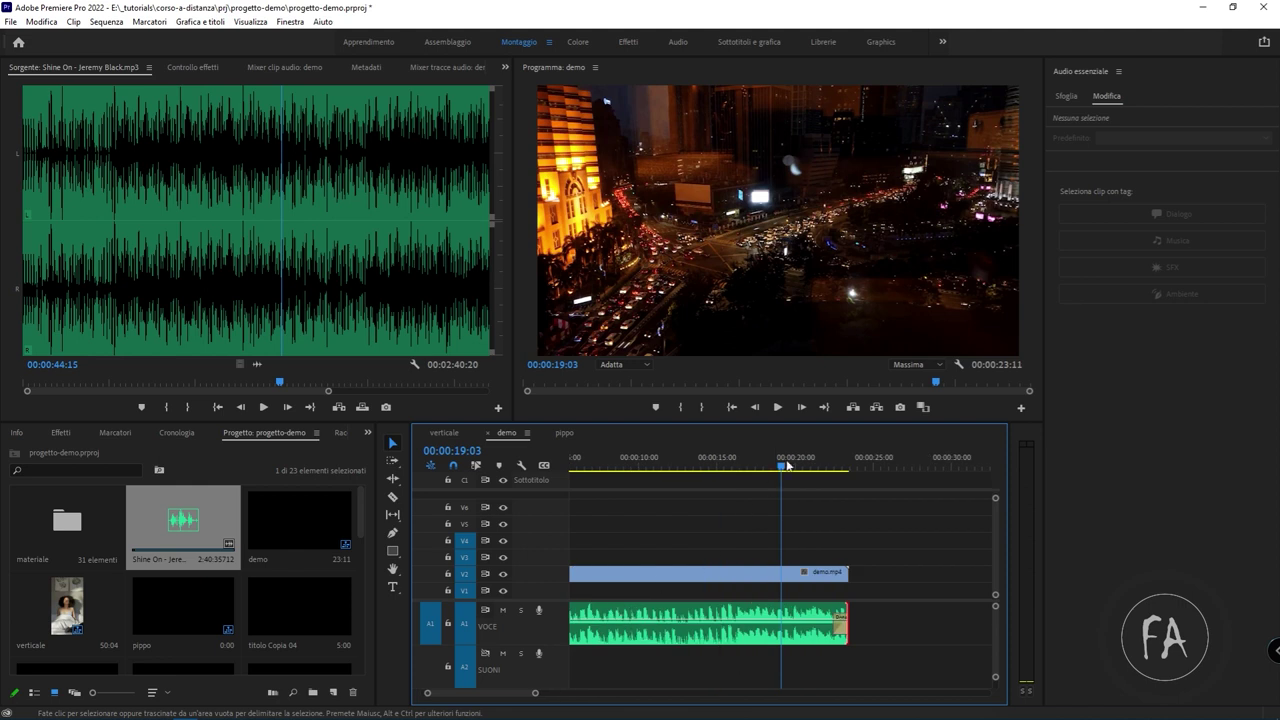
{"action": "left_click", "coordinate": [827, 460]}
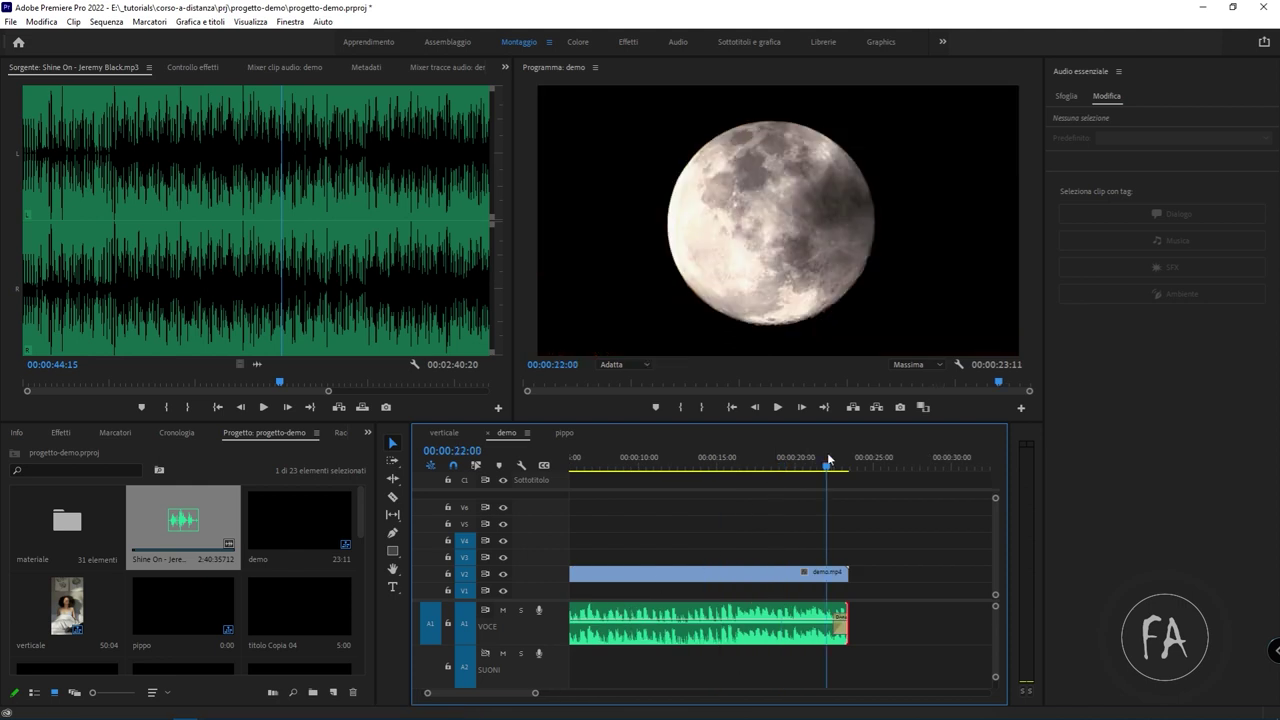
{"action": "key", "text": "space"}
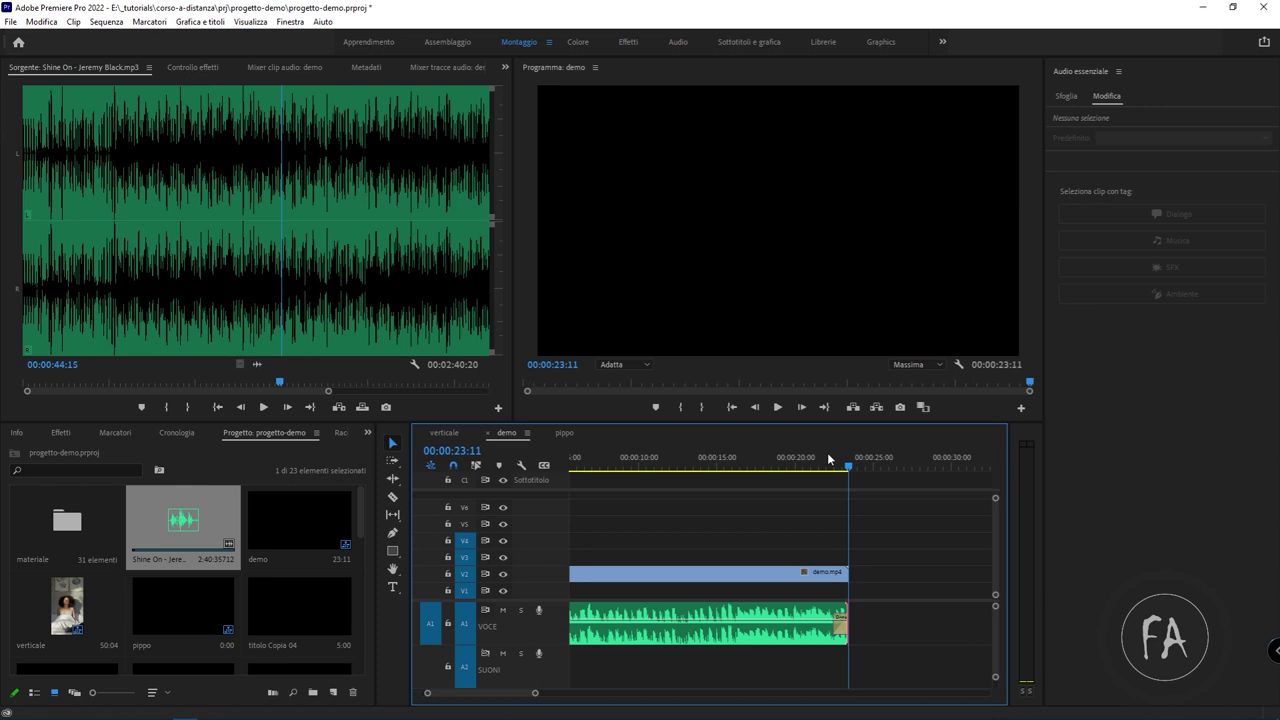
{"action": "key", "text": "minus"}
{"action": "key", "text": "minus"}
{"action": "key", "text": "minus"}
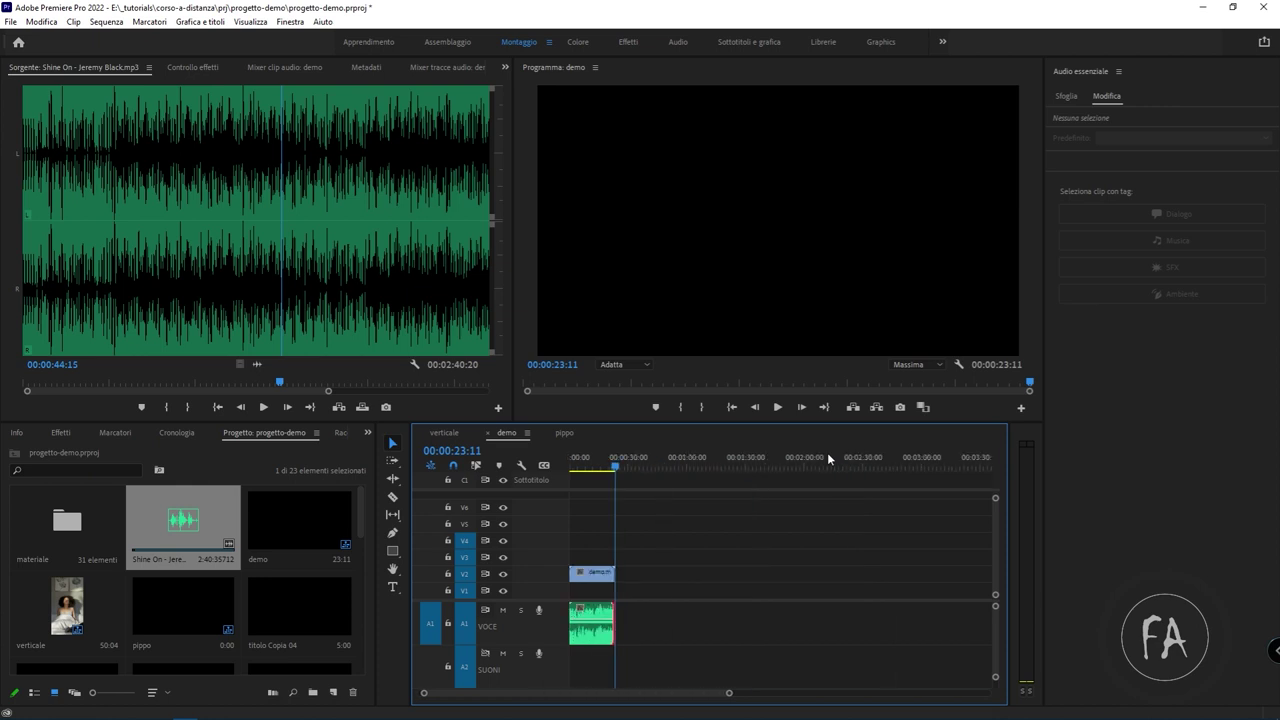
{"action": "key", "text": "ctrl+z"}
{"action": "key", "text": "Home"}
{"action": "key", "text": "equal"}
{"action": "key", "text": "equal"}
{"action": "key", "text": "equal"}
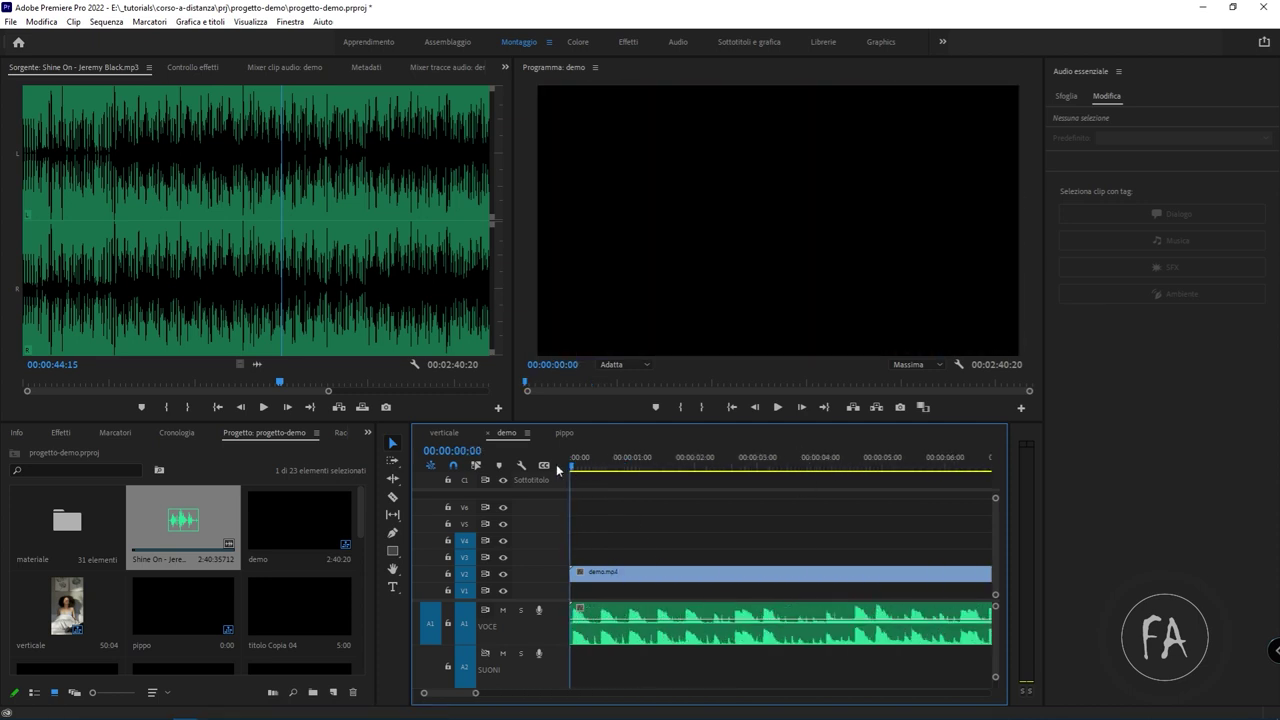
{"action": "key", "text": "space"}
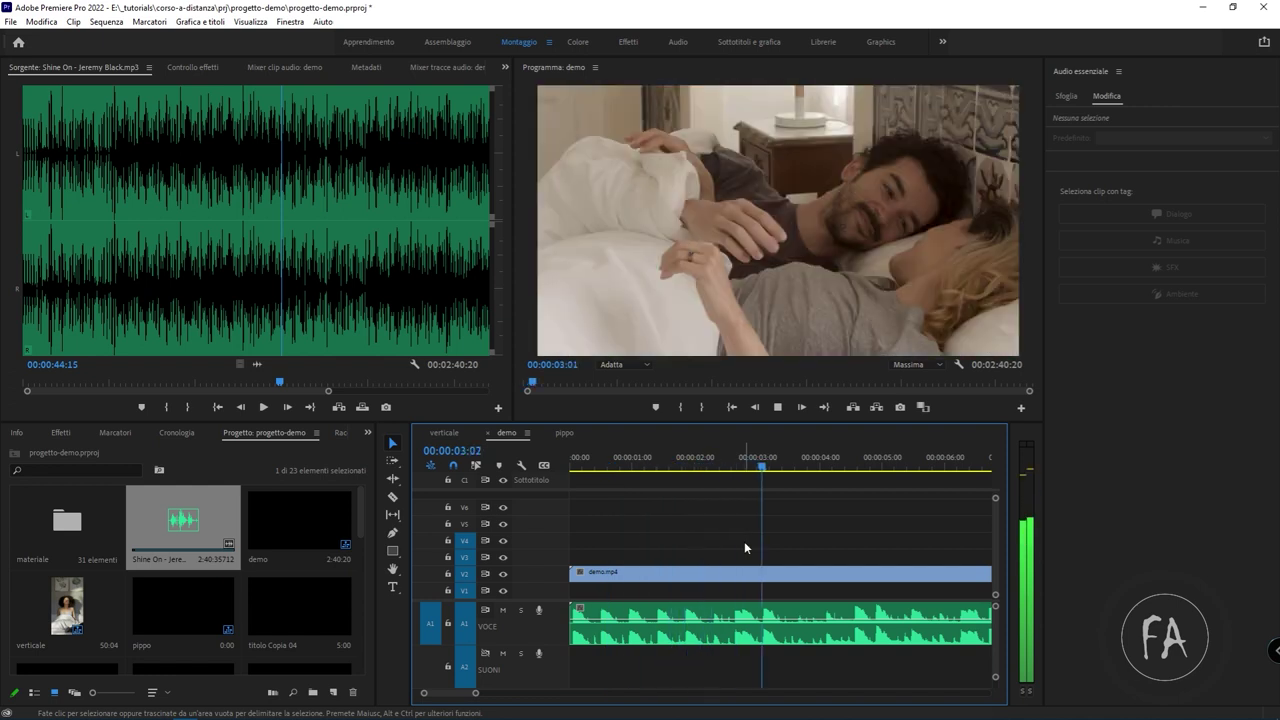
{"action": "key", "text": "space"}
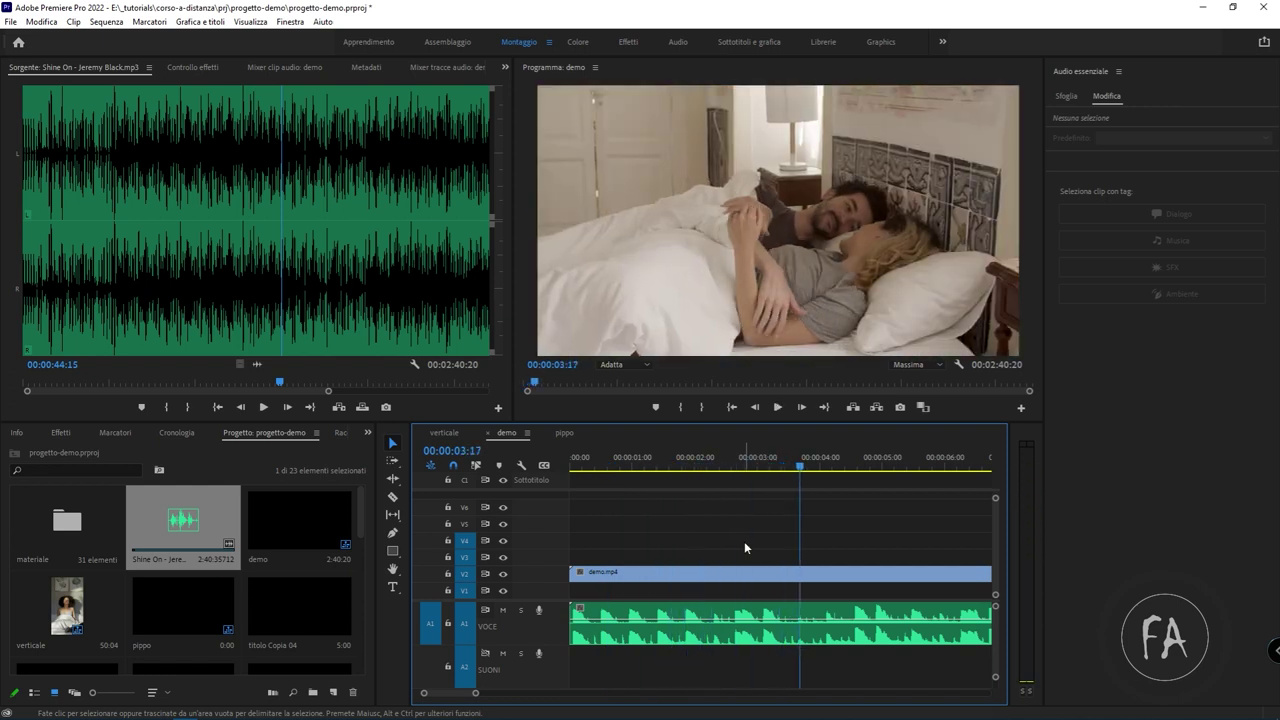
{"action": "key", "text": "space"}
{"action": "left_click", "coordinate": [741, 459]}
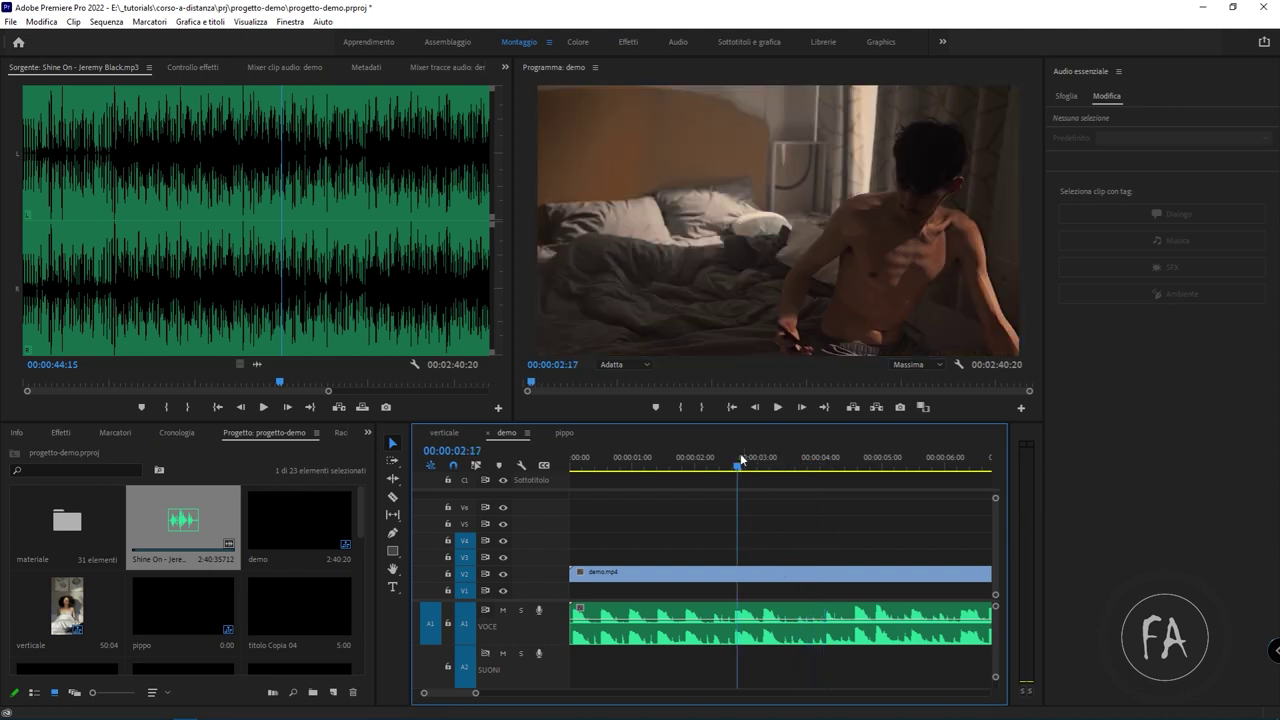
{"action": "key", "text": "space"}
{"action": "key", "text": "space"}
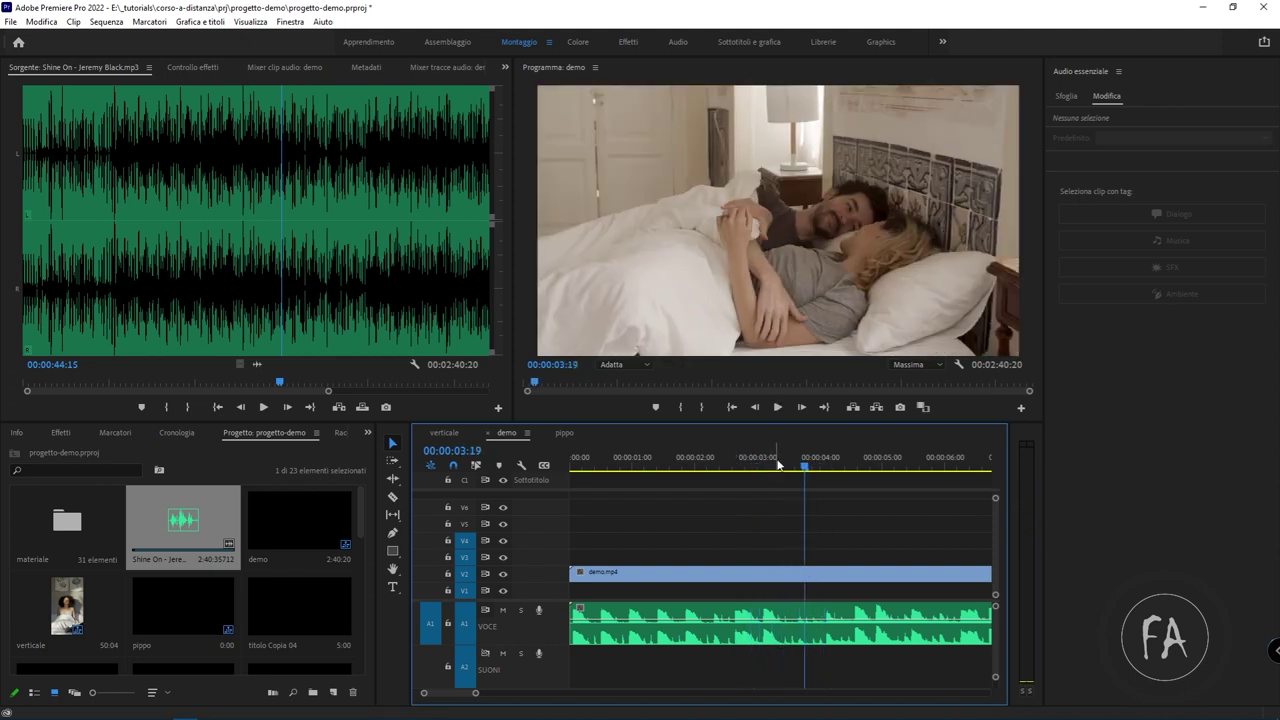
{"action": "key", "text": "Left"}
{"action": "key", "text": "Left"}
{"action": "key", "text": "Left"}
{"action": "key", "text": "c"}
{"action": "left_click", "coordinate": [805, 614]}
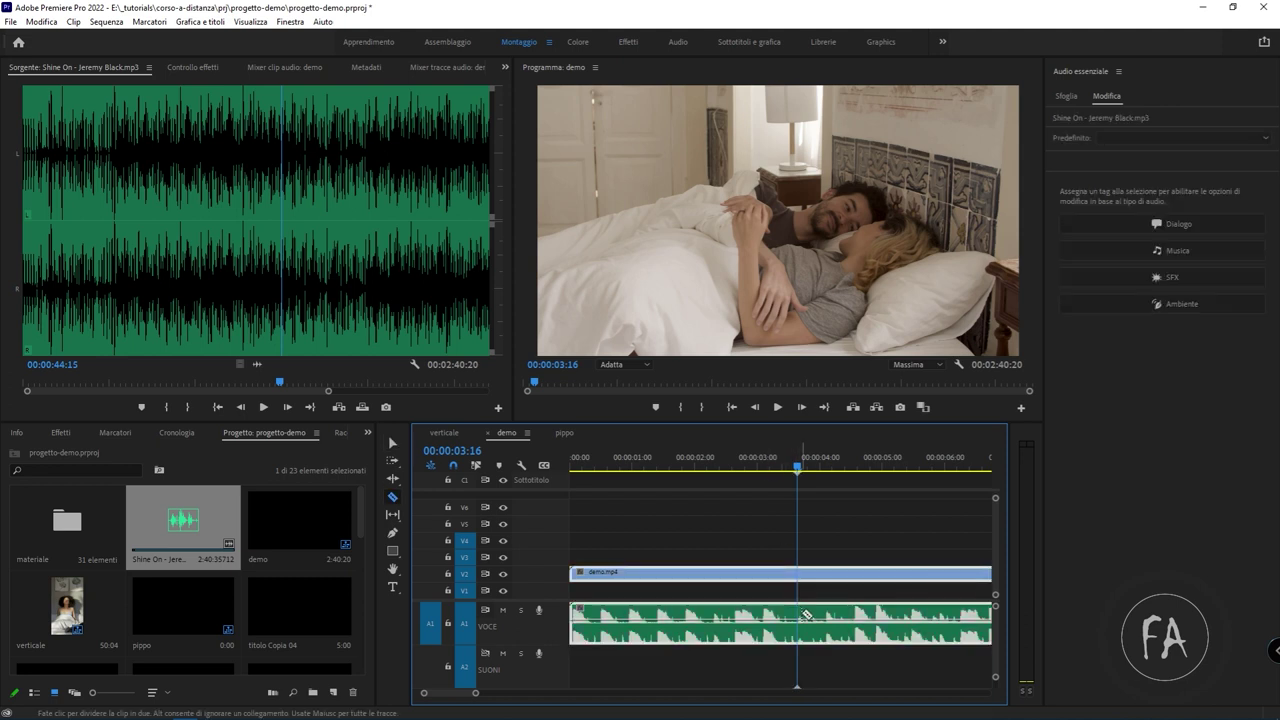
Cut the music clip at the playhead, zoom out to the whole song, and save the project
{"action": "left_click", "coordinate": [805, 614]}
{"action": "key", "text": "v"}
{"action": "key", "text": "minus"}
{"action": "key", "text": "minus"}
{"action": "key", "text": "minus"}
{"action": "key", "text": "minus"}
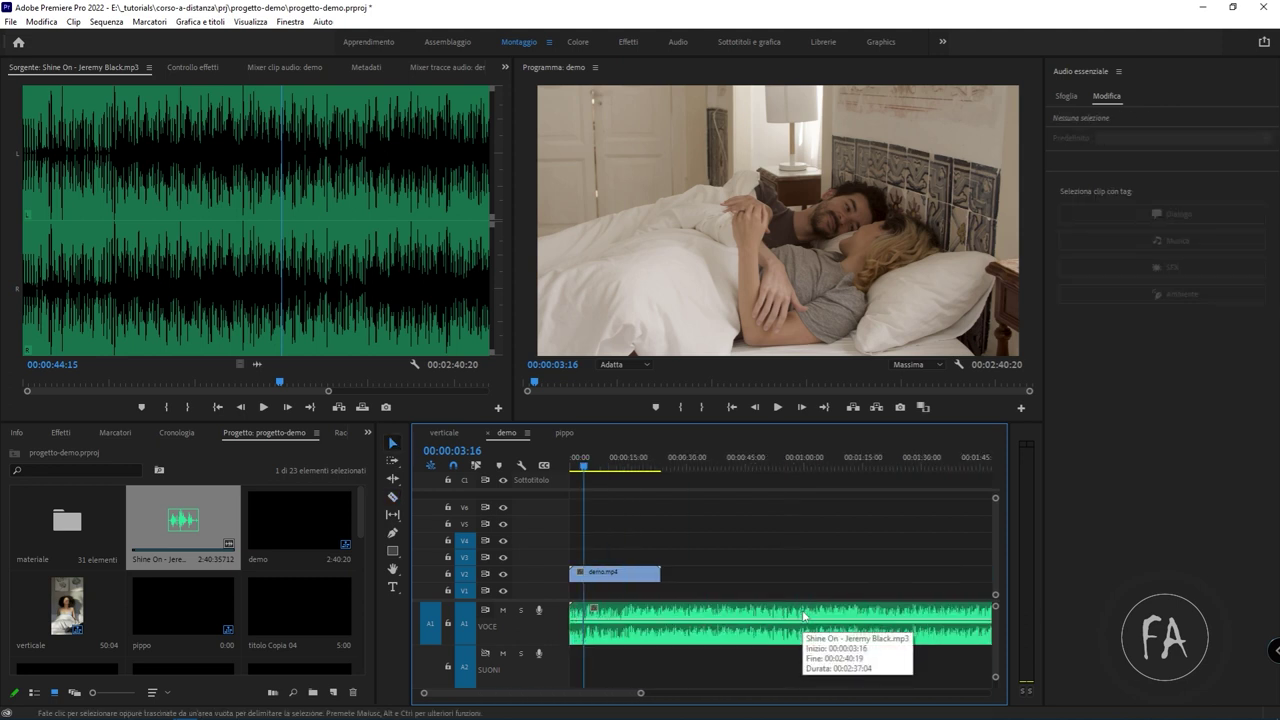
{"action": "key", "text": "minus"}
{"action": "key", "text": "ctrl+s"}
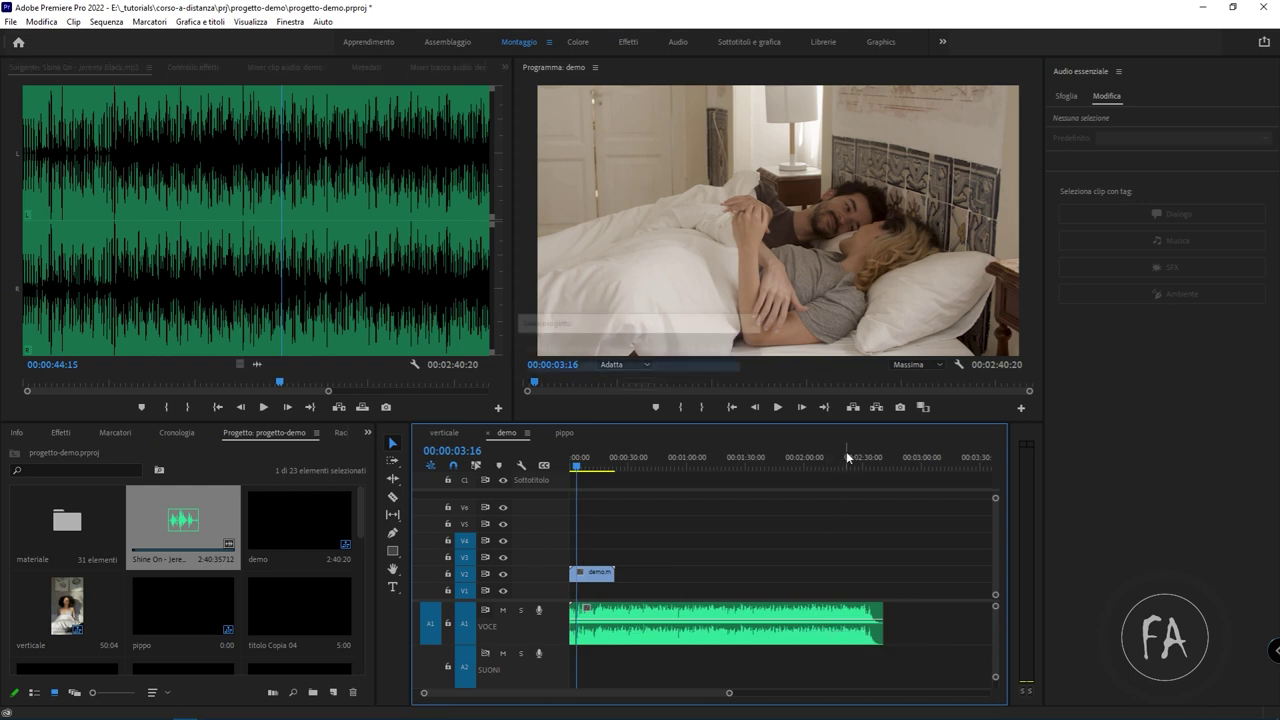
Play the song's ending to find the cut point at 00:02:26:05
{"action": "left_click", "coordinate": [846, 458]}
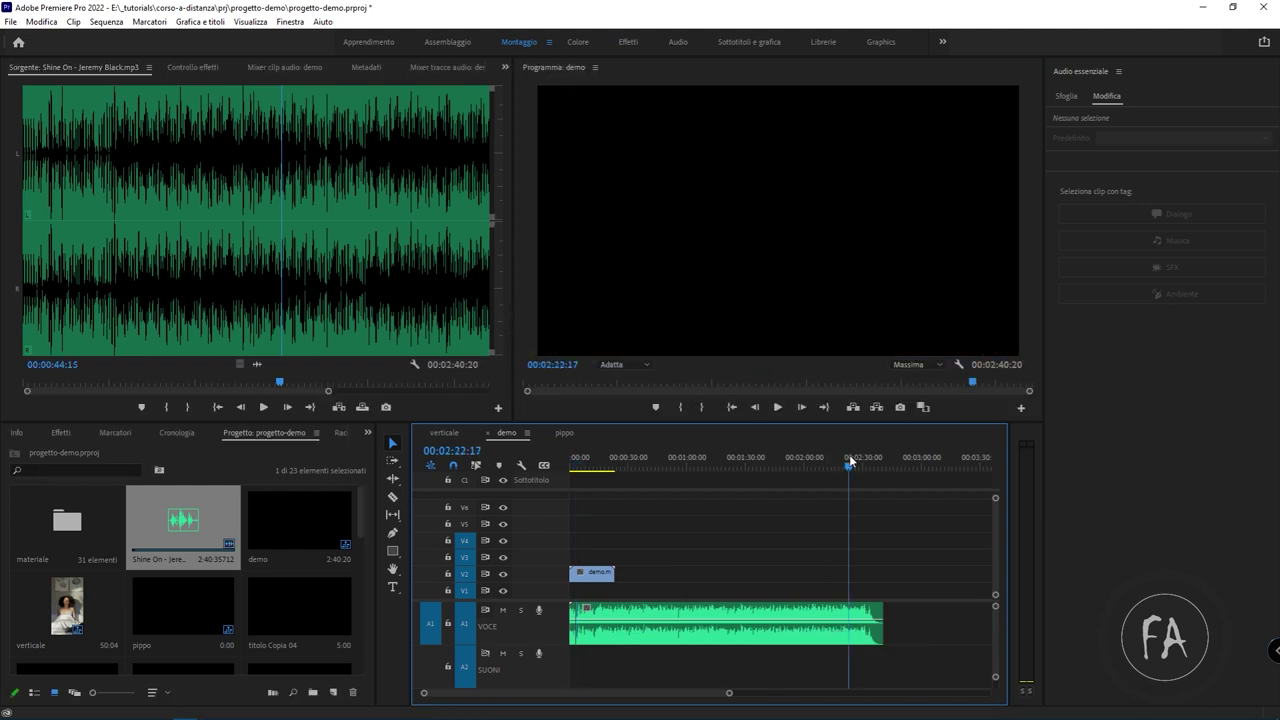
{"action": "key", "text": "equal"}
{"action": "key", "text": "equal"}
{"action": "key", "text": "equal"}
{"action": "key", "text": "space"}
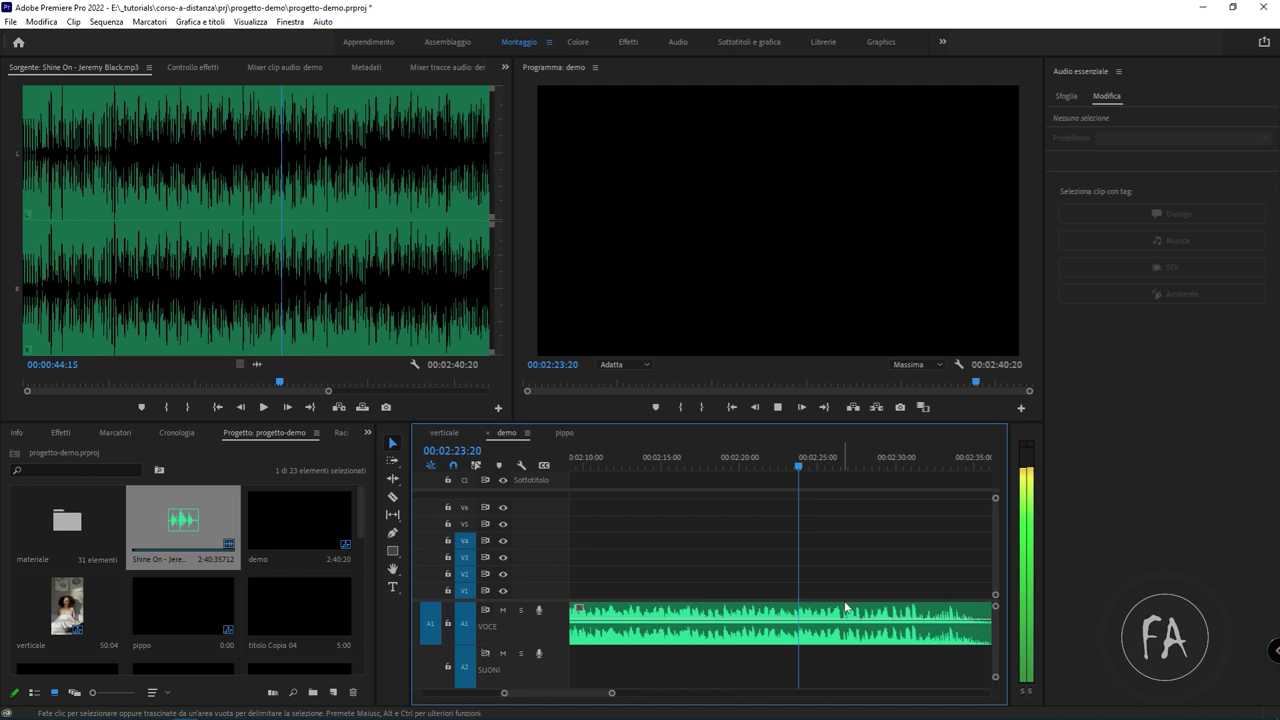
{"action": "key", "text": "equal"}
{"action": "key", "text": "equal"}
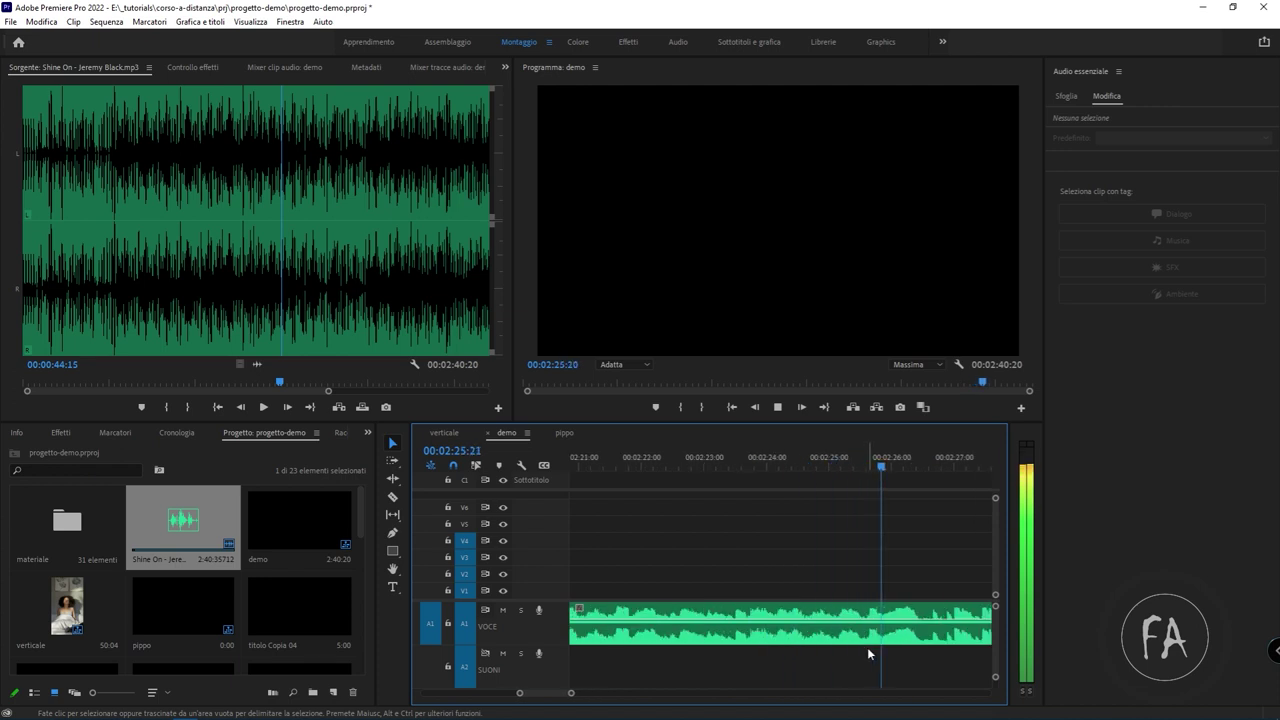
{"action": "key", "text": "space"}
Cut the song at 00:02:26:05, delete the middle section, and close the gap with Elimina salti
{"action": "key", "text": "ctrl+k"}
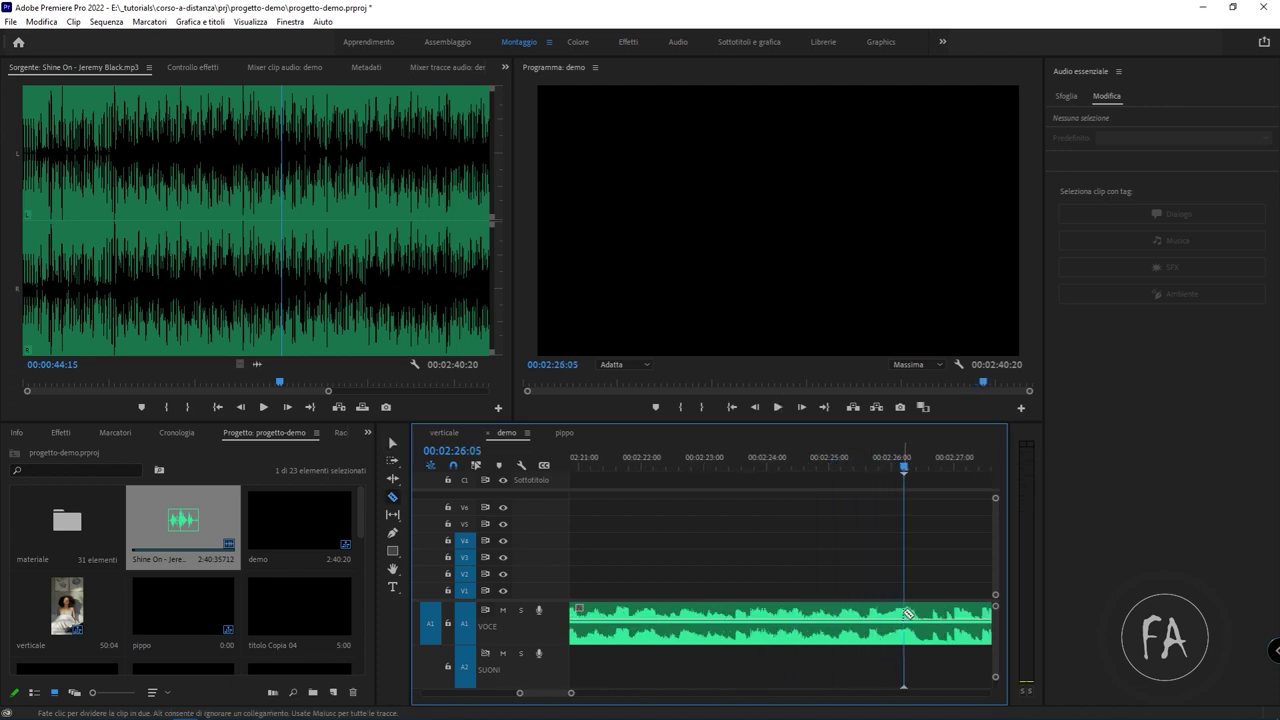
{"action": "left_click", "coordinate": [872, 615]}
{"action": "key", "text": "minus"}
{"action": "key", "text": "minus"}
{"action": "key", "text": "minus"}
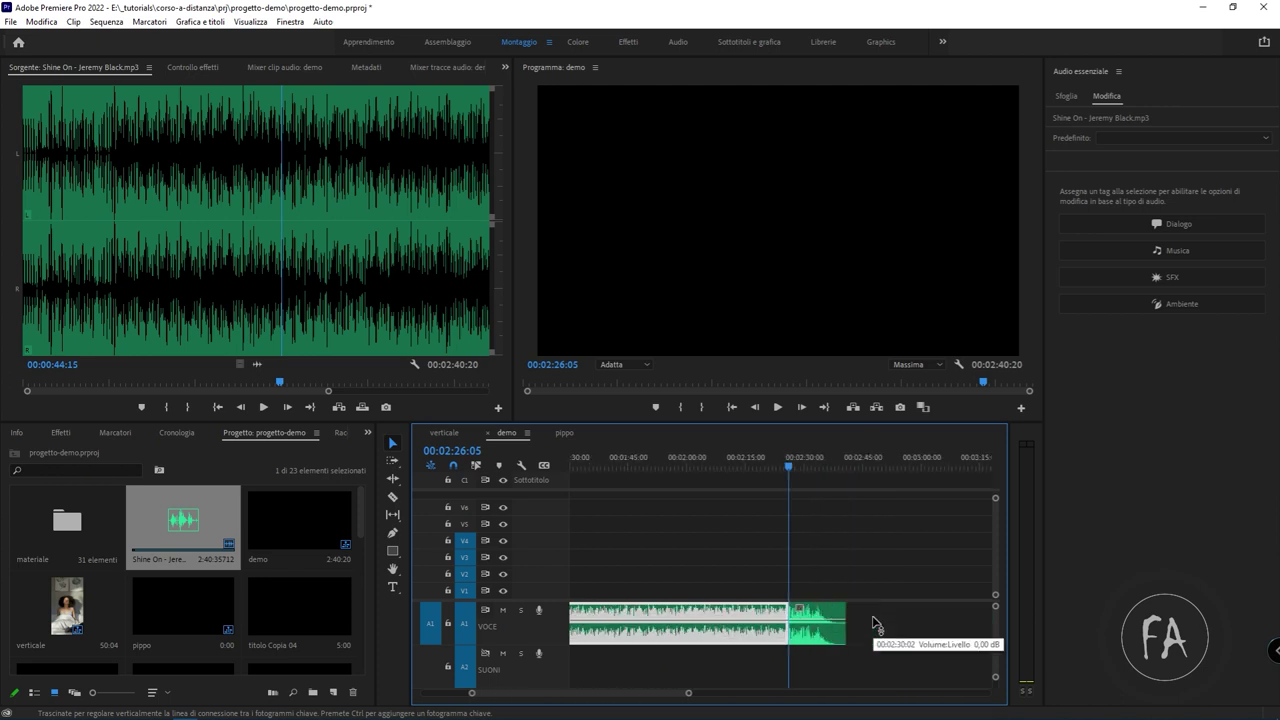
{"action": "key", "text": "Delete"}
{"action": "key", "text": "backslash"}
{"action": "right_click", "coordinate": [618, 613]}
{"action": "left_click", "coordinate": [636, 620]}
Split the A1 music at the playhead, nudge the ending piece right, and listen to the join
{"action": "key", "text": "backslash"}
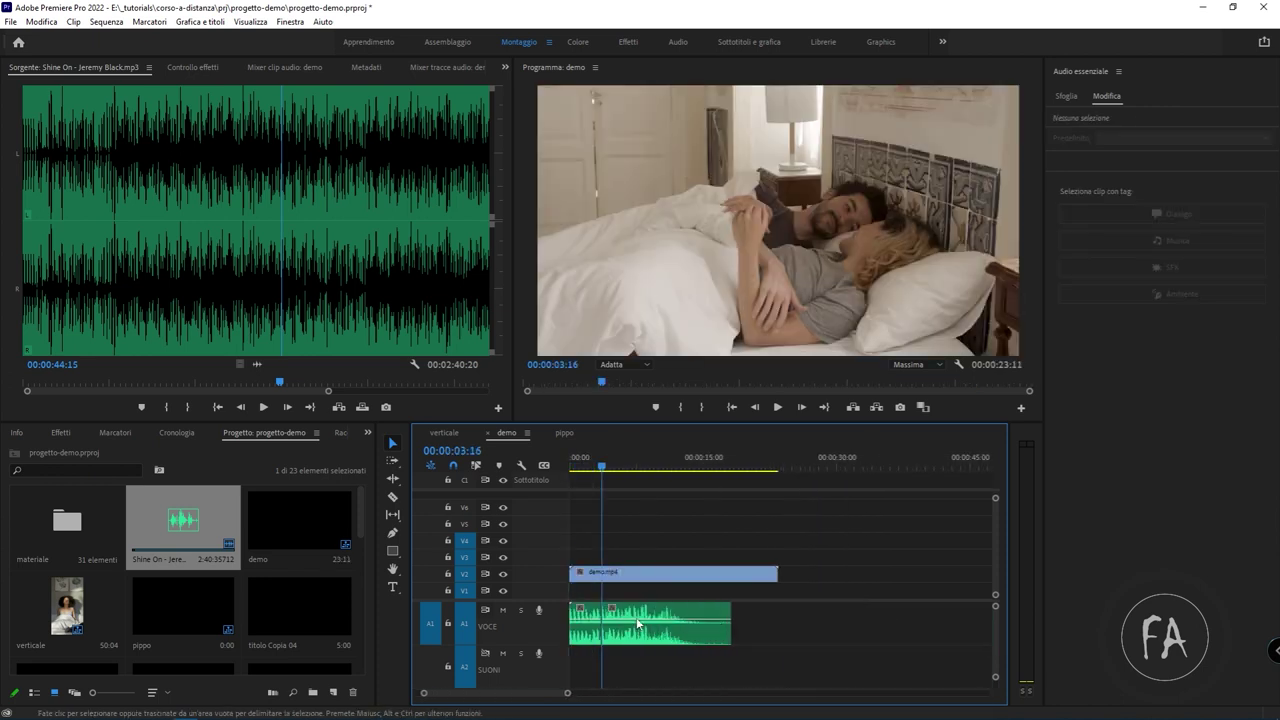
{"action": "key", "text": "minus"}
{"action": "key", "text": "ctrl+k"}
{"action": "mouse_move", "coordinate": [606, 618]}
{"action": "left_mouse_down"}
{"action": "mouse_move", "coordinate": [672, 612]}
{"action": "mouse_move", "coordinate": [602, 612]}
{"action": "left_mouse_up"}
{"action": "key", "text": "space"}
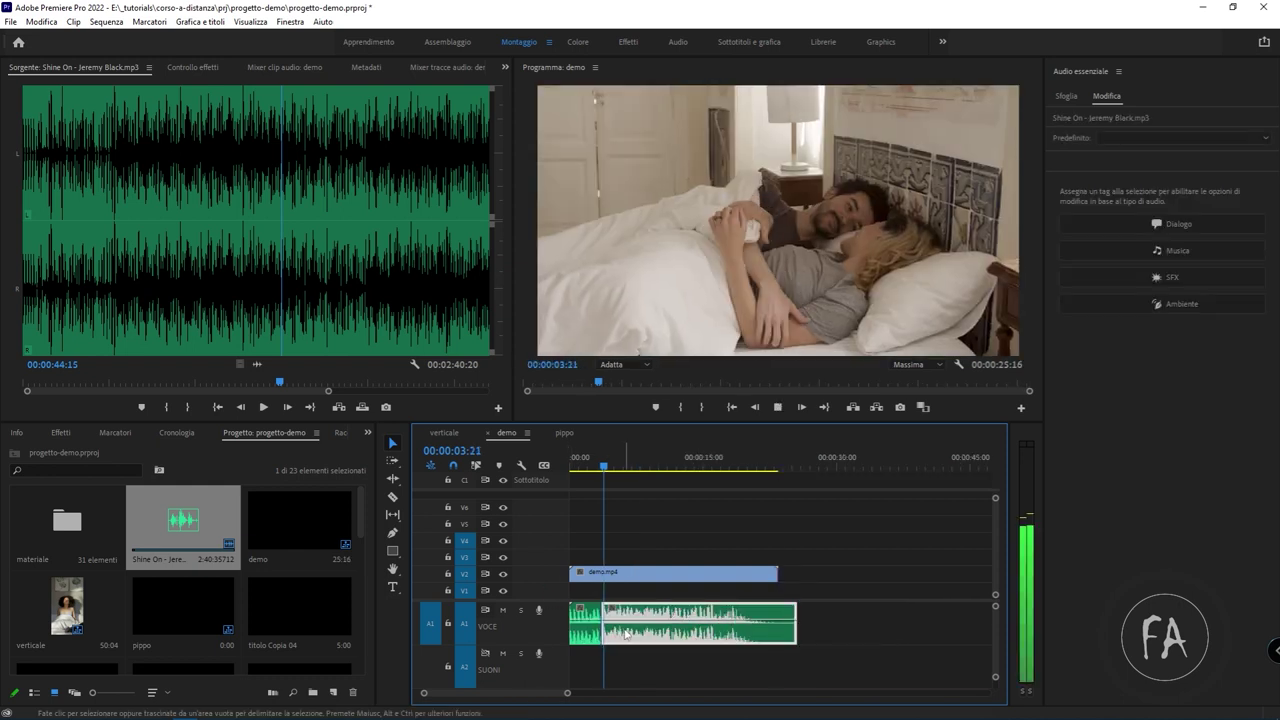
{"action": "left_click", "coordinate": [592, 462]}
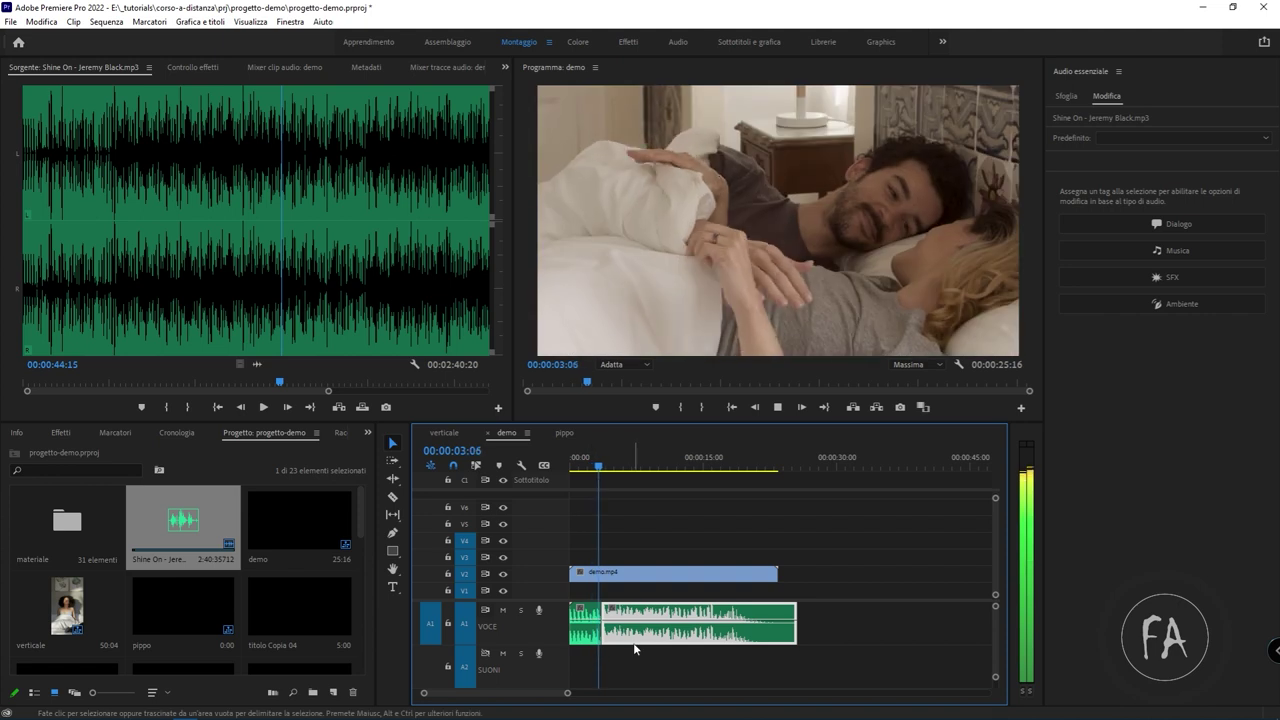
{"action": "key", "text": "space"}
Ripple-trim the join by a few frames and play back across it
{"action": "key", "text": "equal"}
{"action": "key", "text": "equal"}
{"action": "key", "text": "equal"}
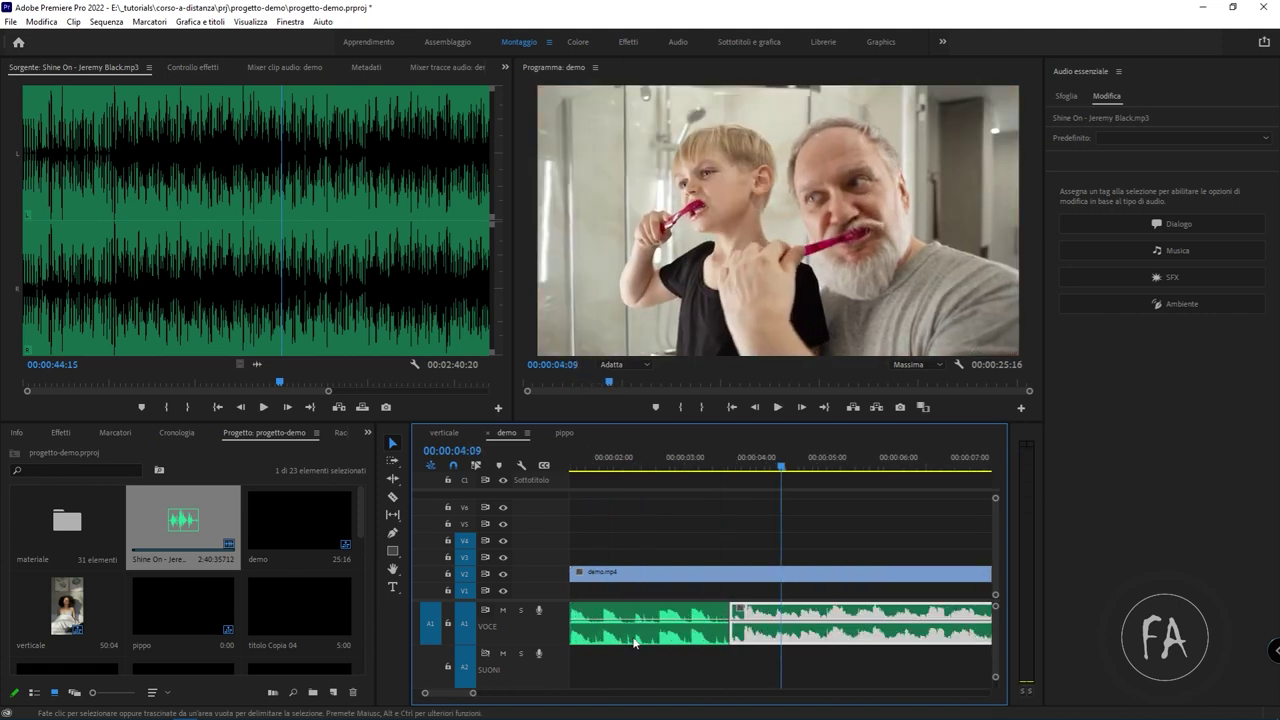
{"action": "left_click_drag", "start_coordinate": [735, 610], "coordinate": [746, 611]}
{"action": "left_click", "coordinate": [631, 468]}
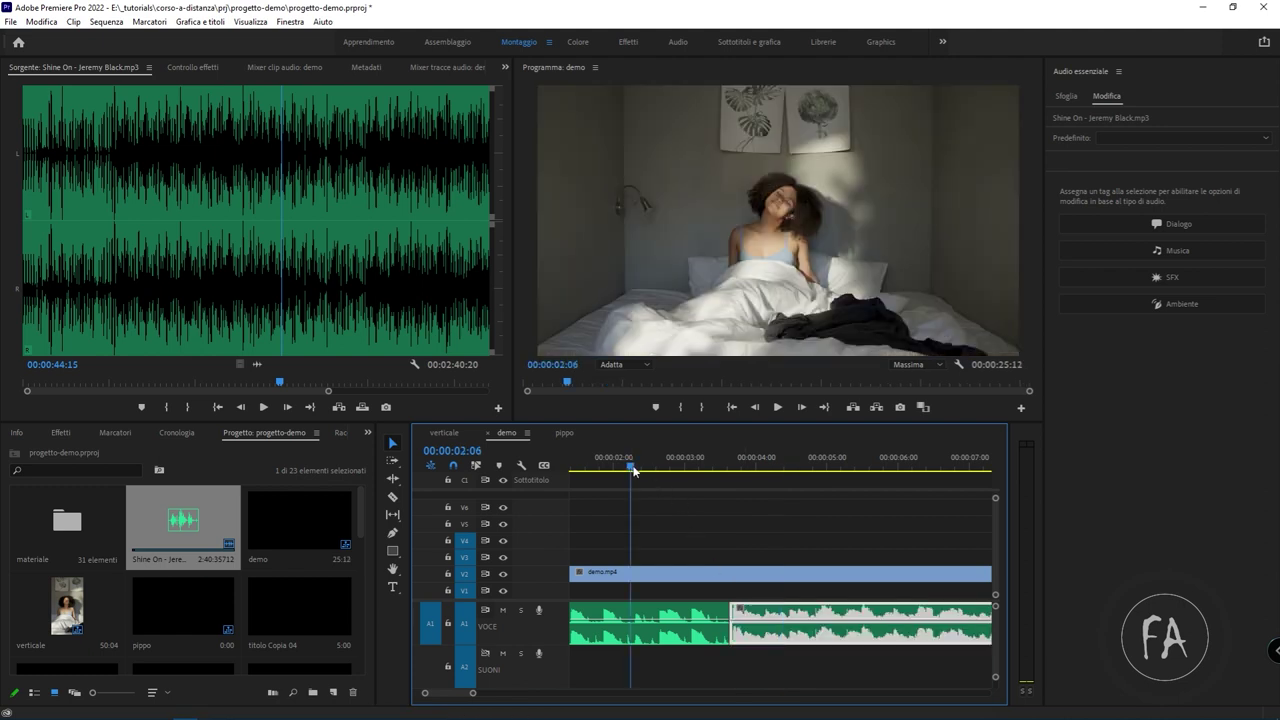
{"action": "key", "text": "space"}
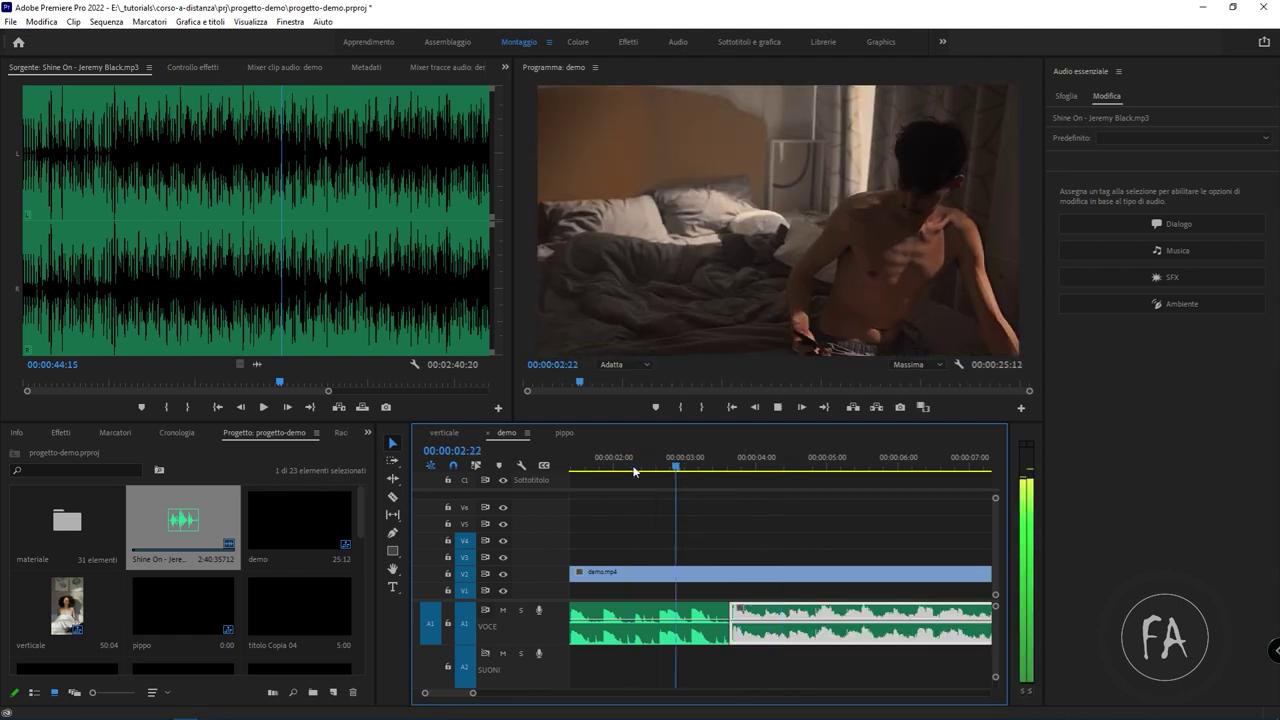
{"action": "key", "text": "space"}
Apply the default audio crossfade at the edit point and shorten it to a few frames
{"action": "left_click", "coordinate": [731, 615]}
{"action": "key", "text": "ctrl+shift+d"}
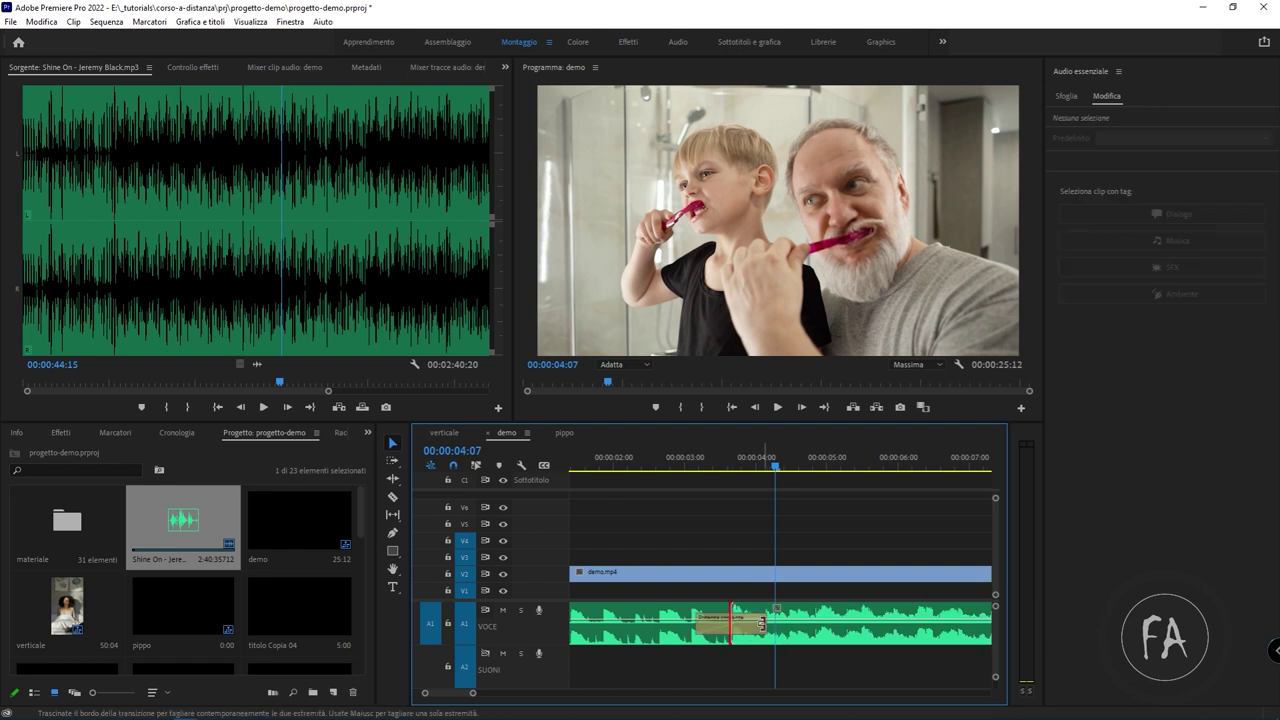
{"action": "left_click_drag", "start_coordinate": [766, 624], "coordinate": [735, 624]}
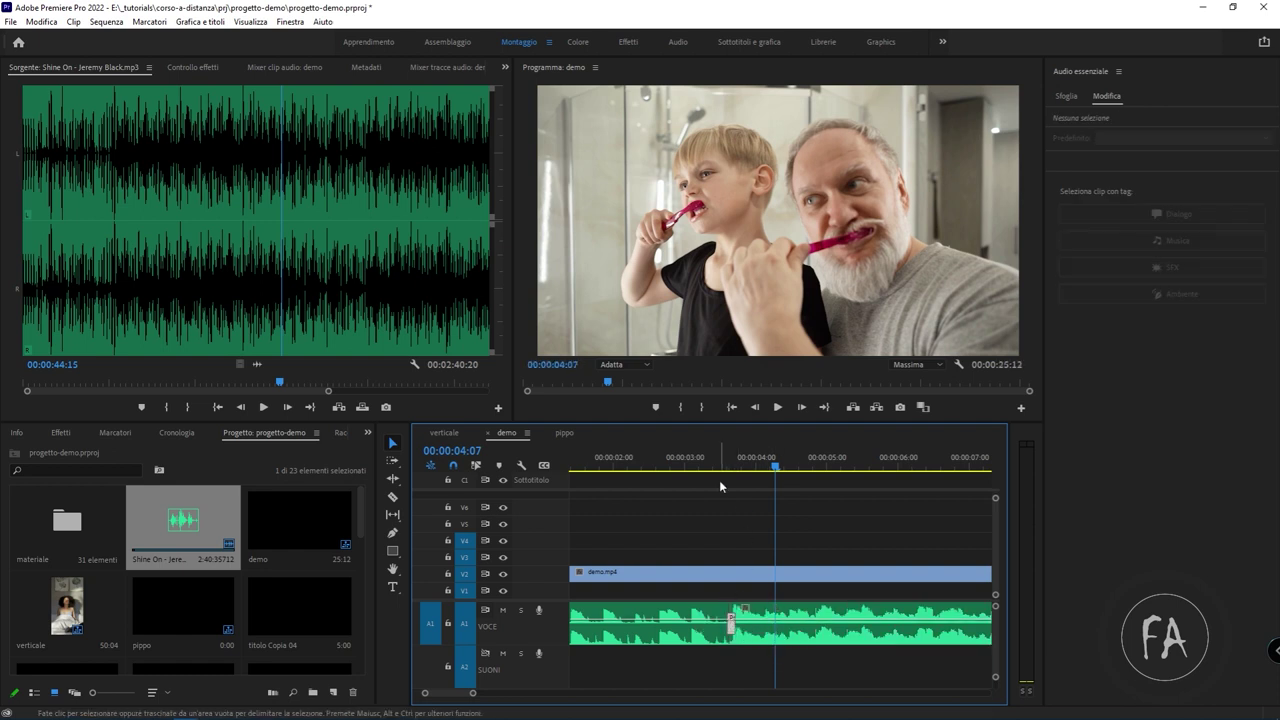
{"action": "left_click", "coordinate": [719, 468]}
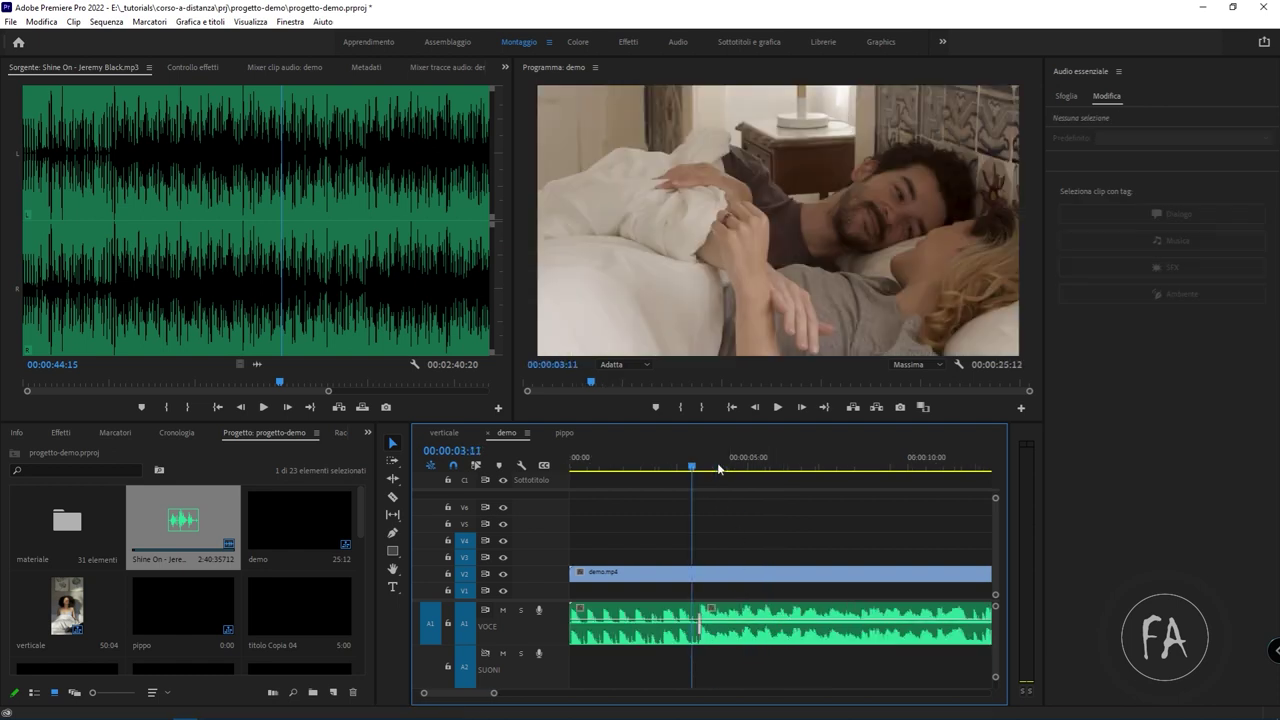
{"action": "key", "text": "minus"}
{"action": "key", "text": "minus"}
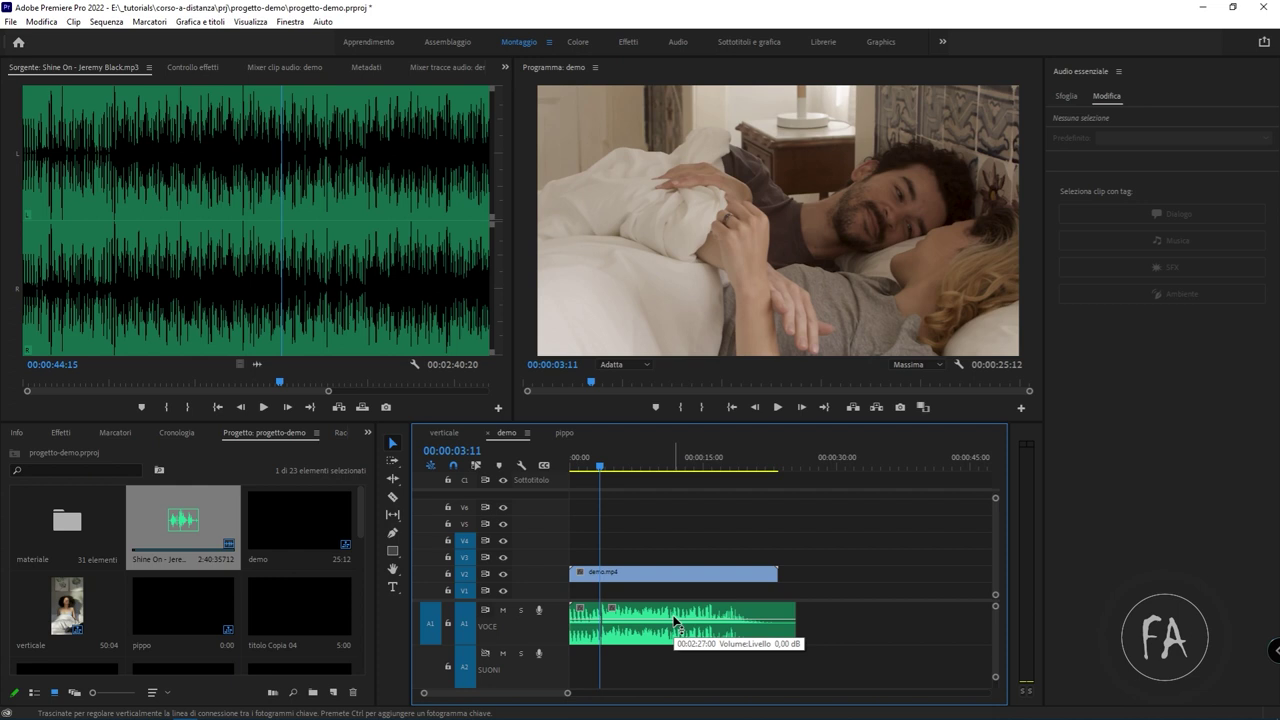
Play back the crossfaded join and the sequence end from 00:00:16:14
{"action": "key", "text": "space"}
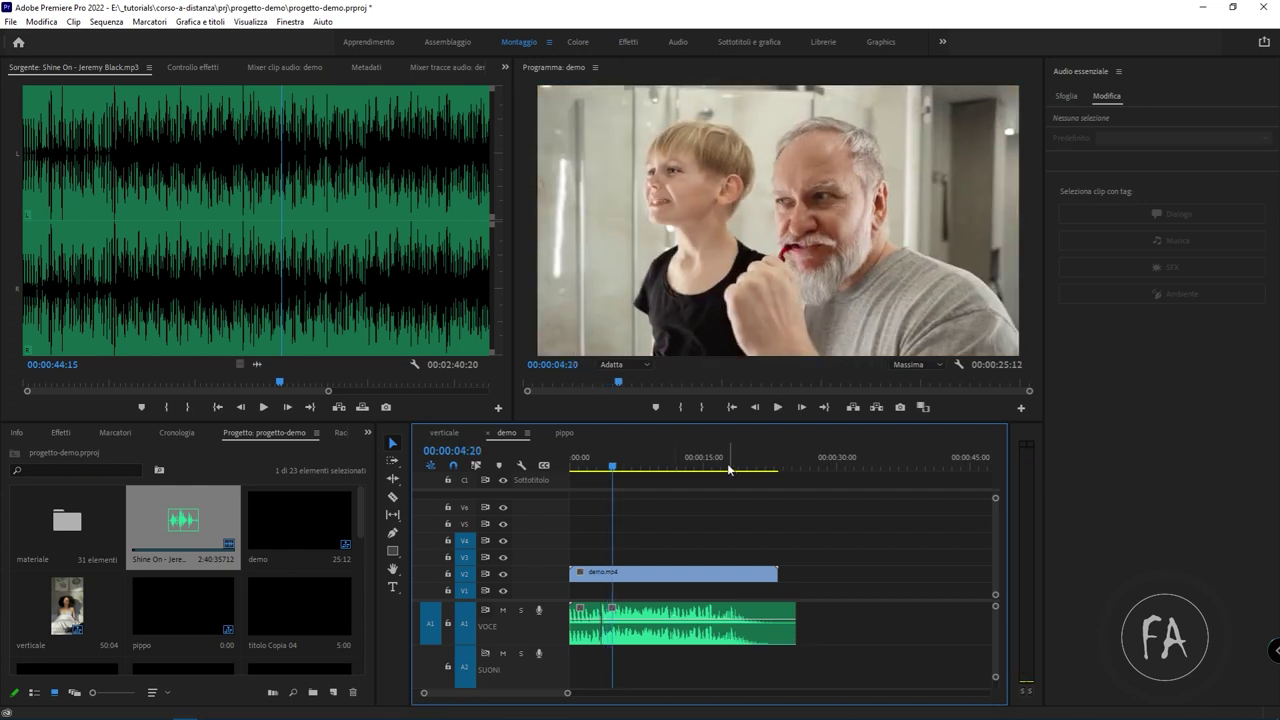
{"action": "left_click", "coordinate": [728, 464]}
{"action": "key", "text": "space"}
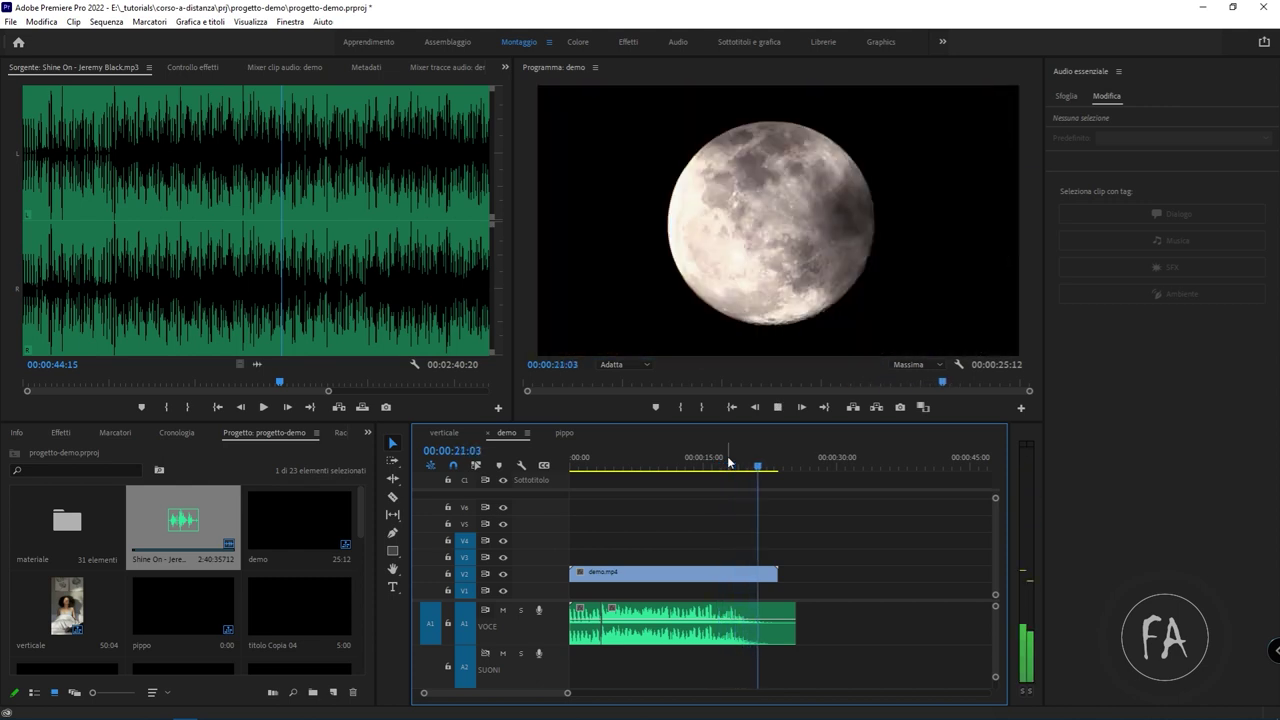
{"action": "key", "text": "space"}
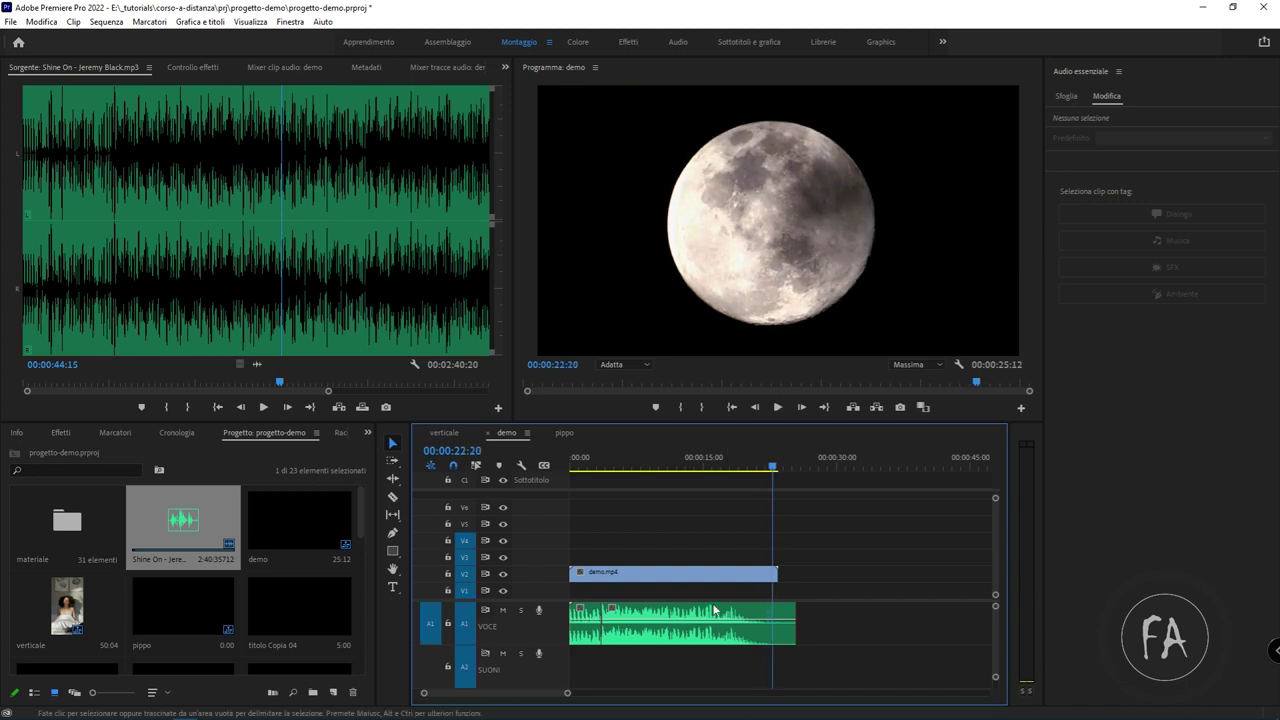
Select the music pieces on A1 and delete the song's ending piece
{"action": "left_click", "coordinate": [703, 617]}
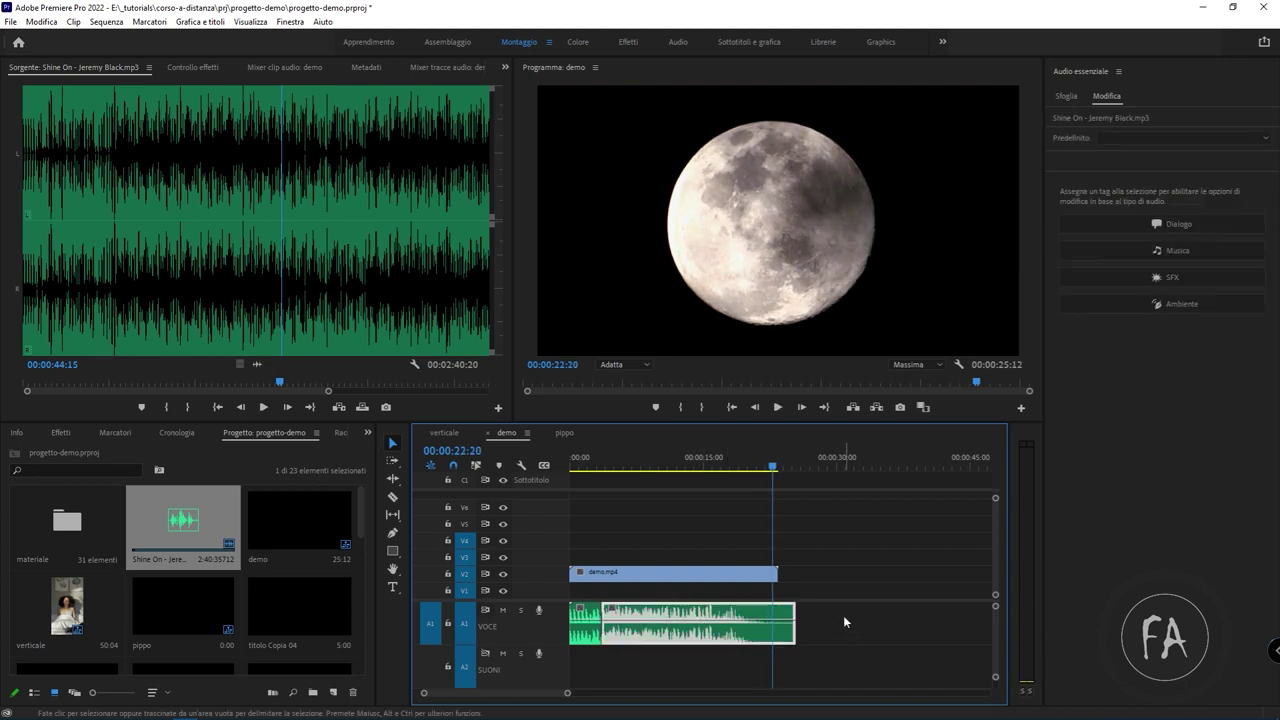
{"action": "left_click_drag", "start_coordinate": [843, 615], "coordinate": [600, 628]}
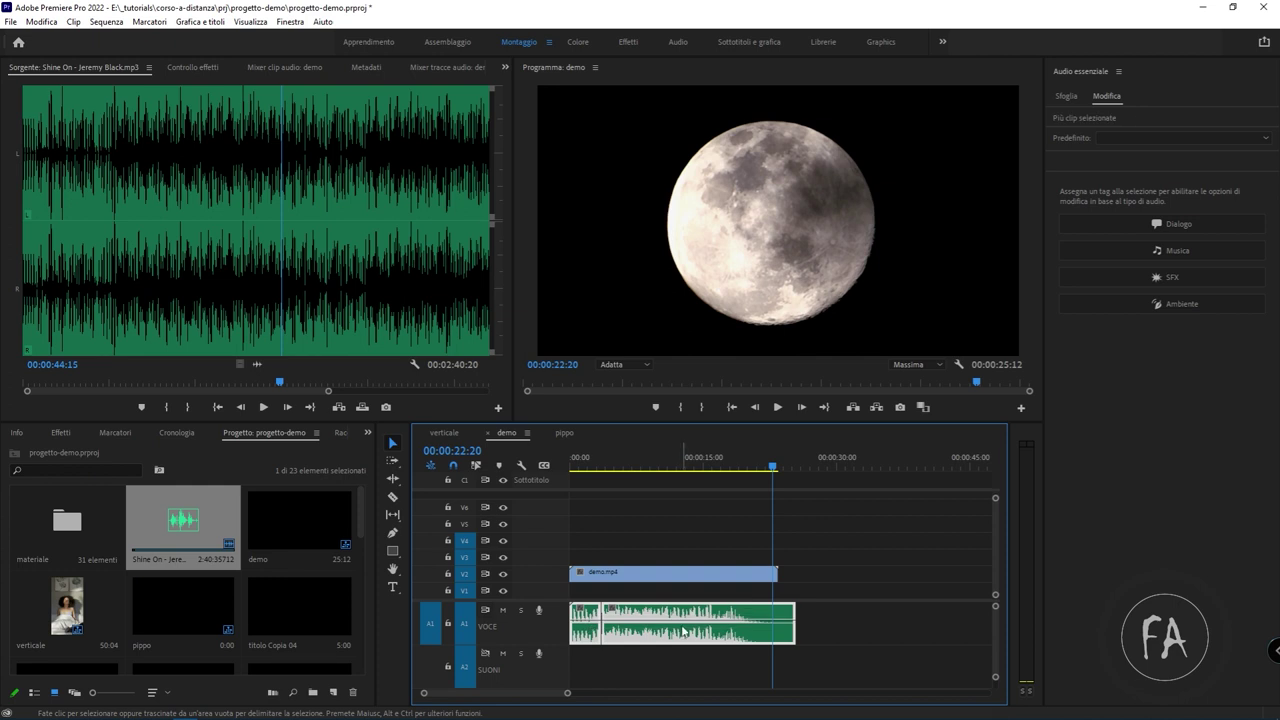
{"action": "mouse_move", "coordinate": [672, 621]}
{"action": "key", "text": "ctrl+shift+a"}
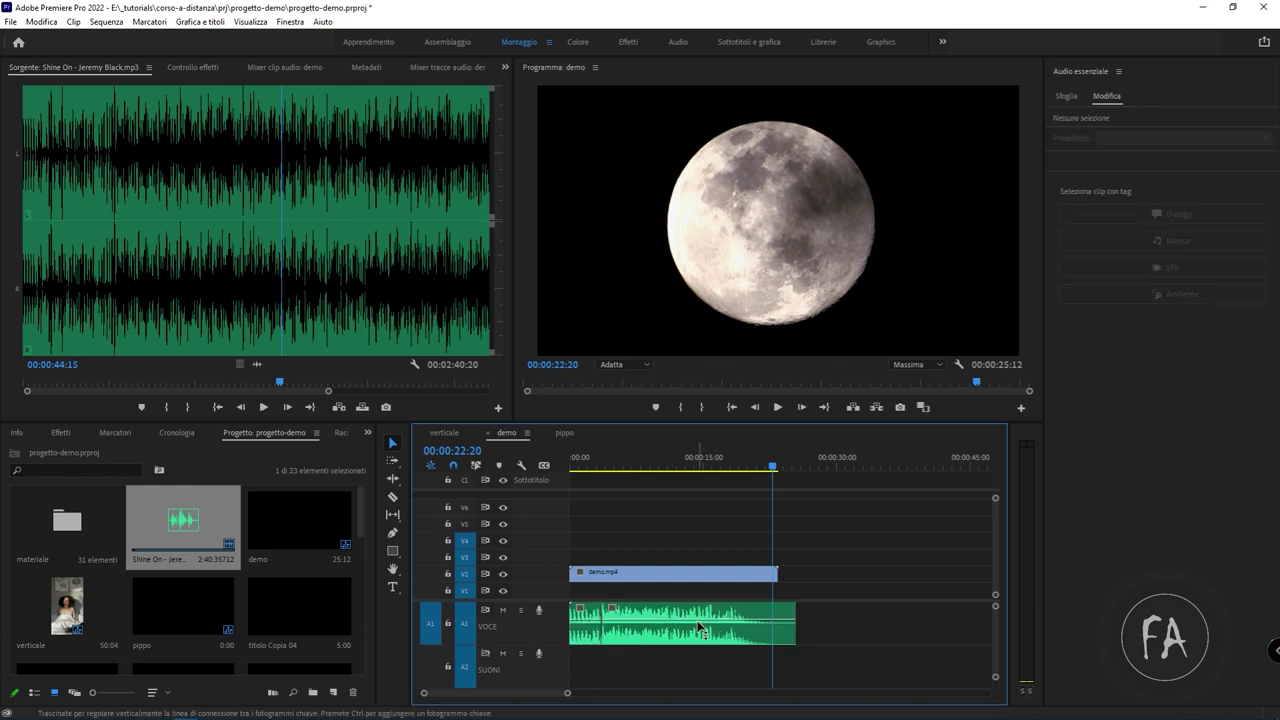
{"action": "left_click", "coordinate": [700, 627]}
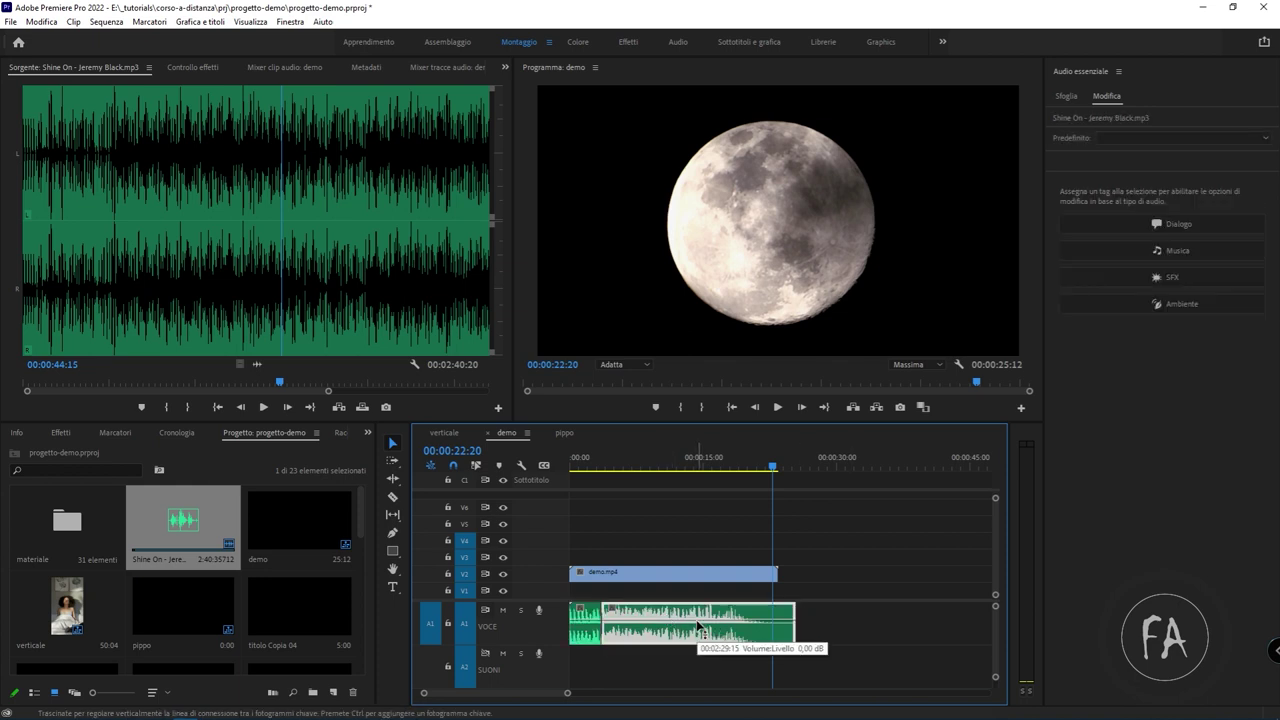
{"action": "key", "text": "Delete"}
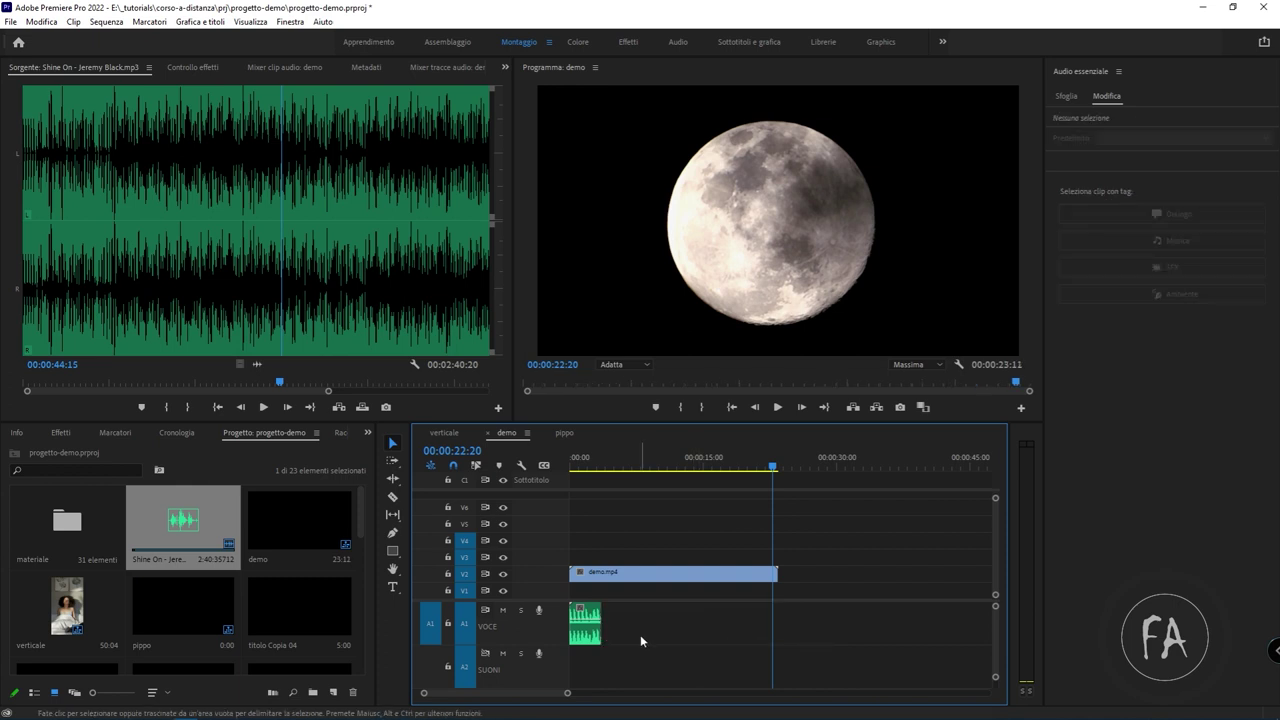
Extend the remaining intro clip to the video's end, then delete it from A1
{"action": "left_click_drag", "start_coordinate": [612, 637], "coordinate": [788, 628]}
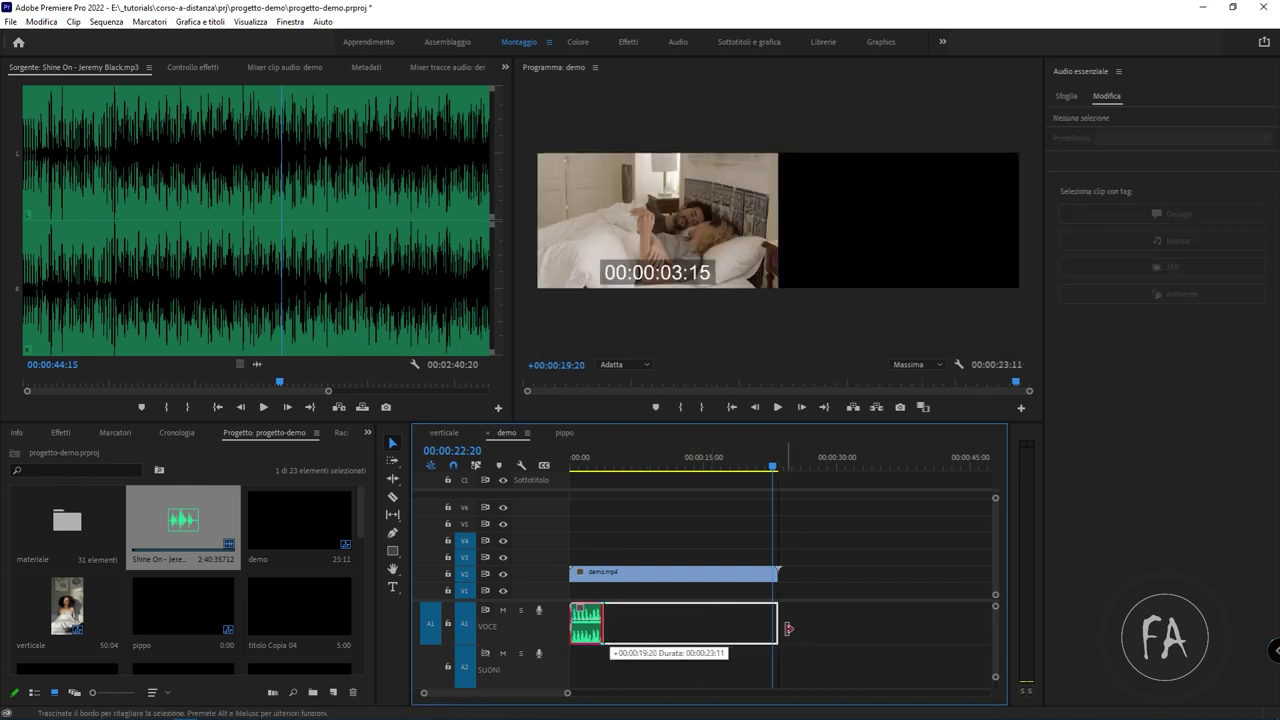
{"action": "left_click", "coordinate": [735, 630]}
{"action": "key", "text": "Delete"}
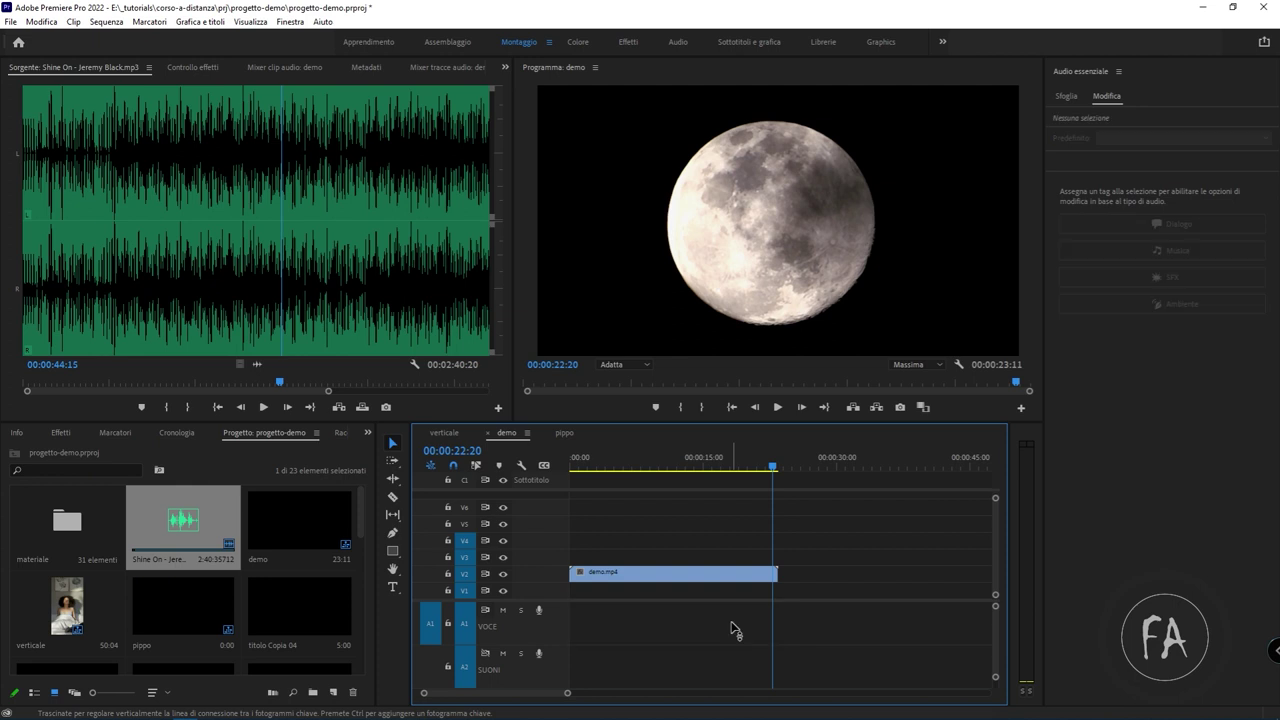
{"action": "key", "text": "minus"}
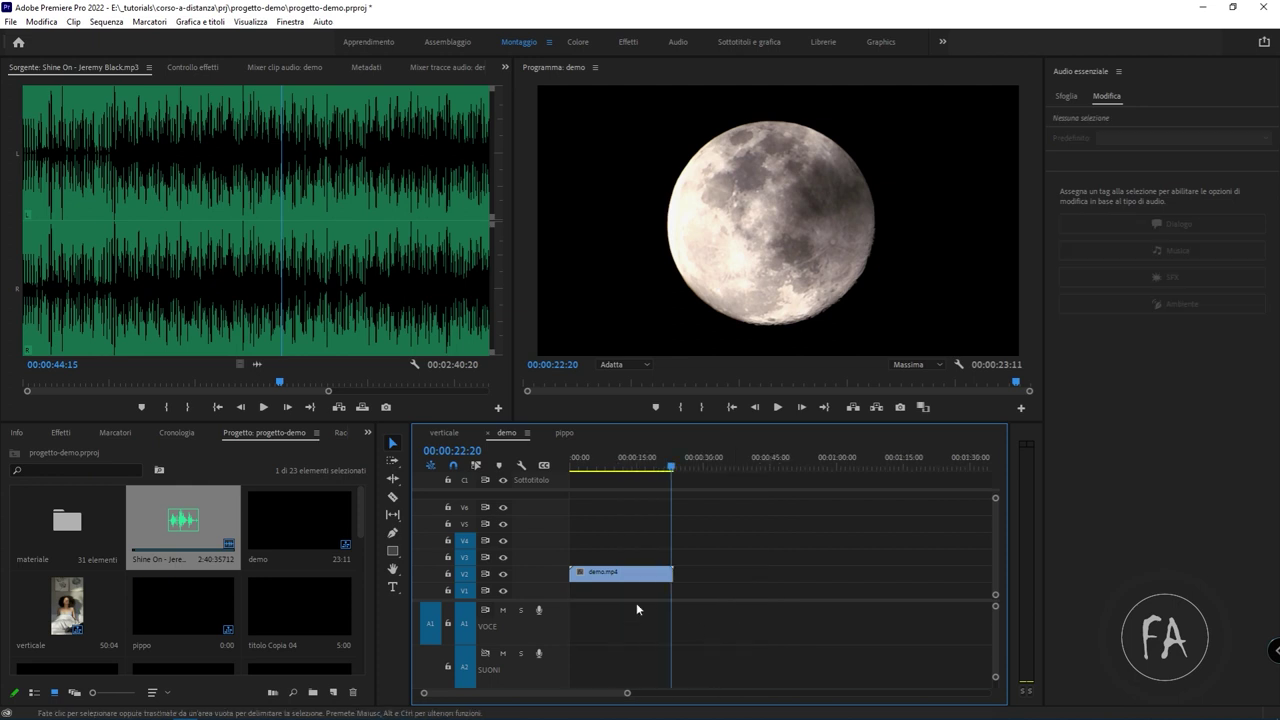
Load Shine On and drop its audio at the start of A1, extending the sequence to 00:02:40:20
{"action": "double_click", "coordinate": [181, 519]}
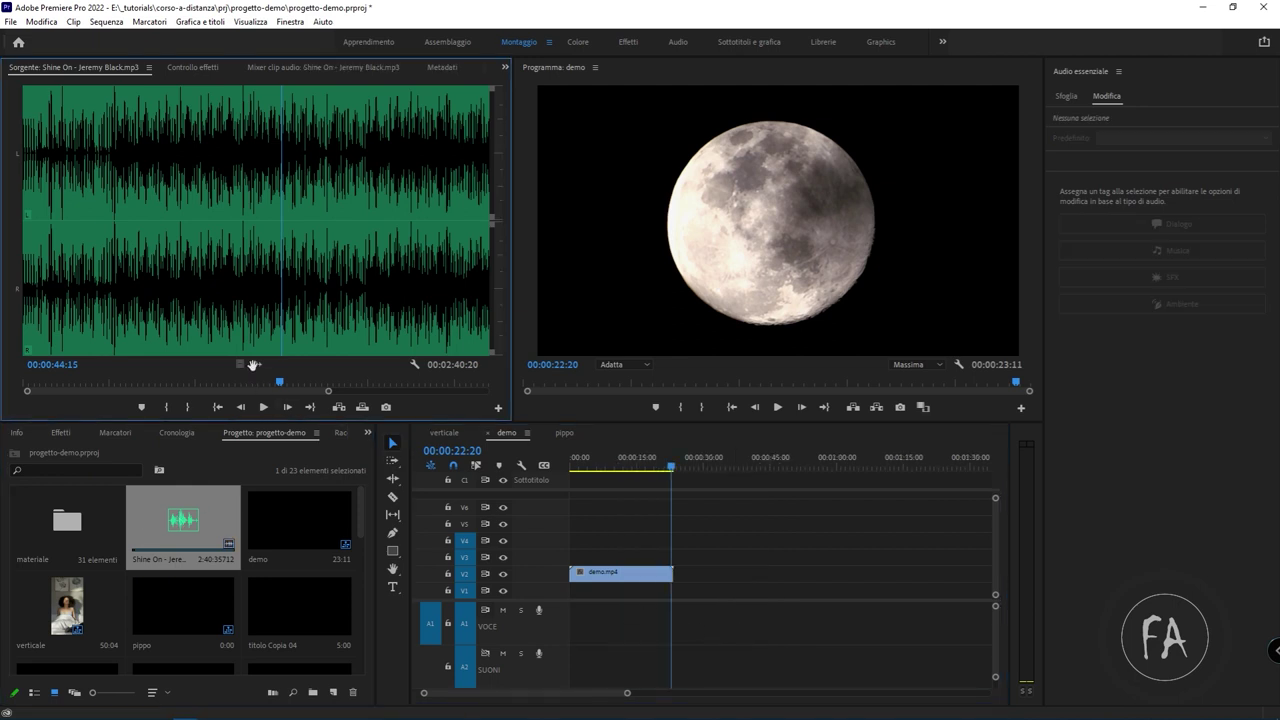
{"action": "left_click_drag", "start_coordinate": [253, 365], "coordinate": [562, 614]}
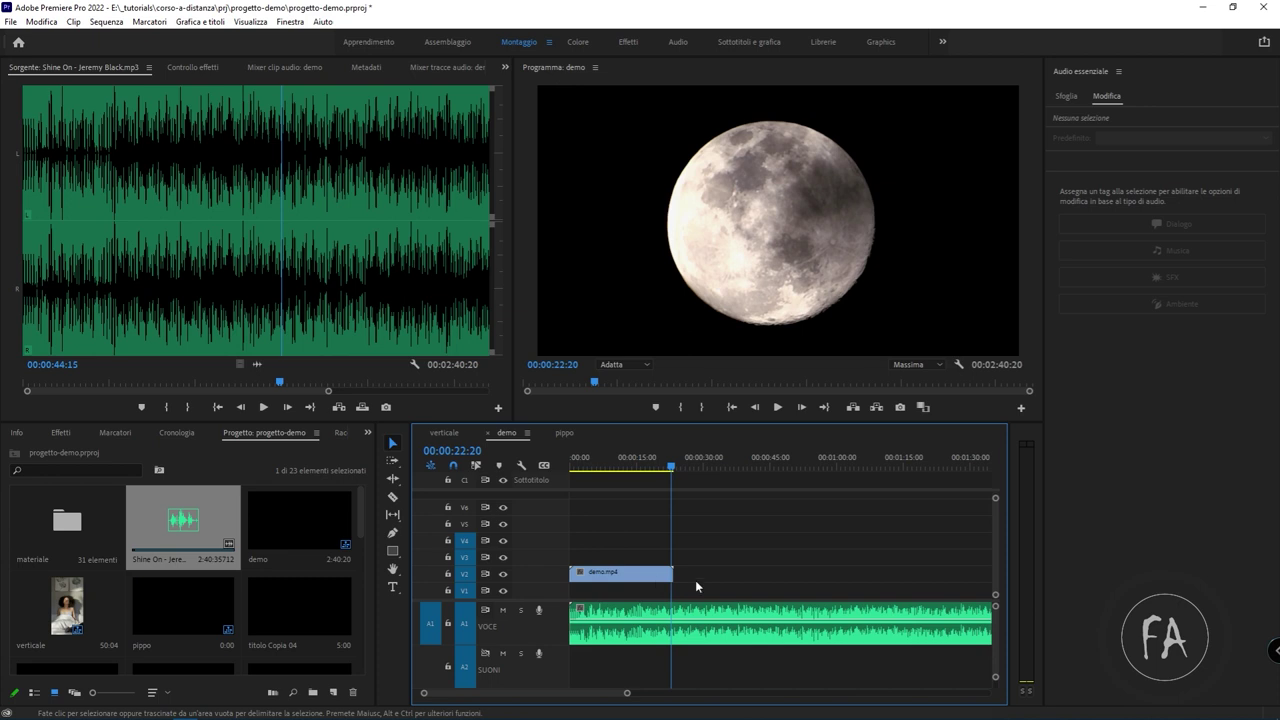
{"action": "scroll", "coordinate": [768, 581], "scroll_direction": "down", "scroll_amount": 2}
{"action": "scroll", "coordinate": [768, 581], "scroll_direction": "up", "scroll_amount": 1}
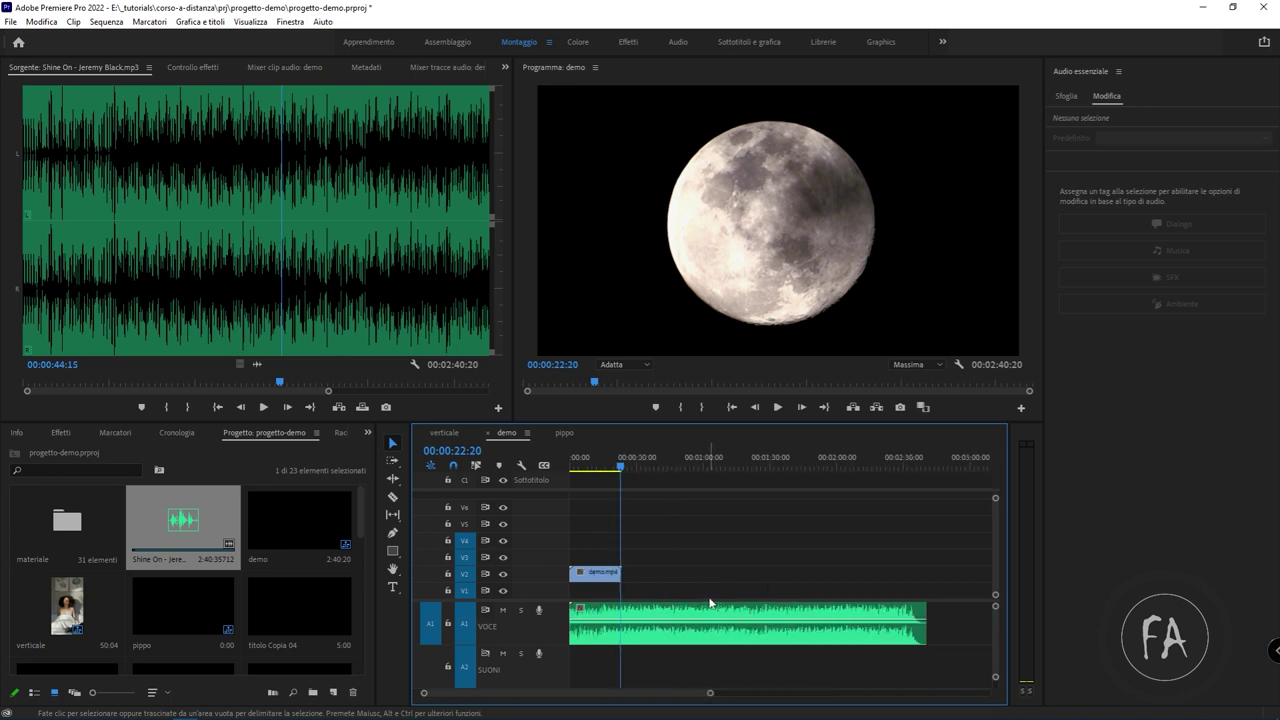
Select the Shine On clip on A1 and pick Strumento Remix from the Ripple Edit tool flyout
{"action": "left_click", "coordinate": [657, 620]}
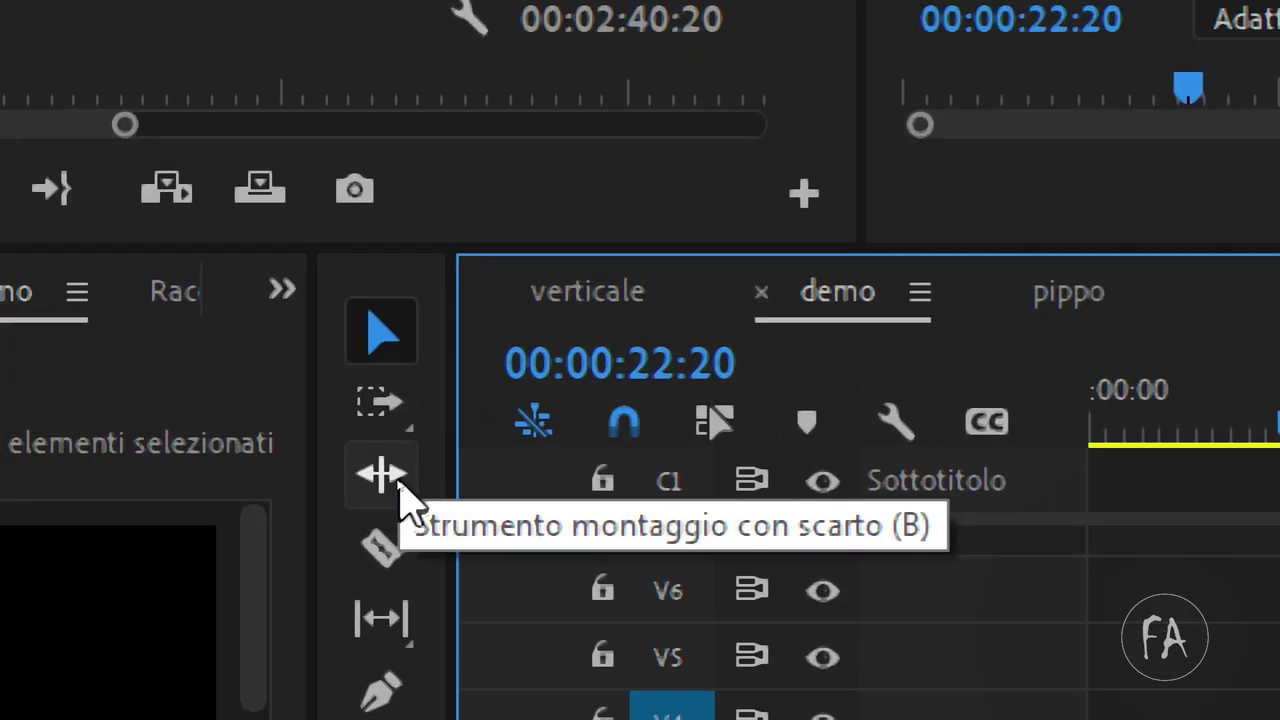
{"action": "key", "text": "r"}
{"action": "left_click", "coordinate": [398, 485]}
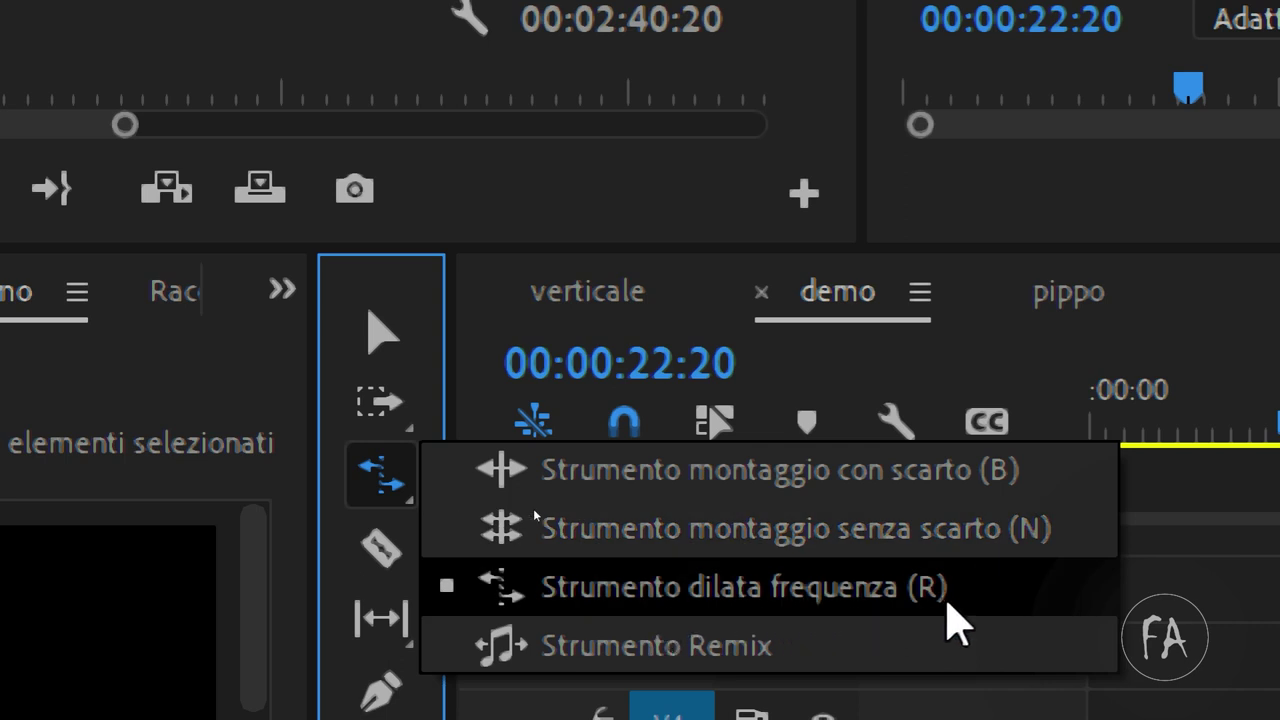
{"action": "left_click", "coordinate": [885, 634]}
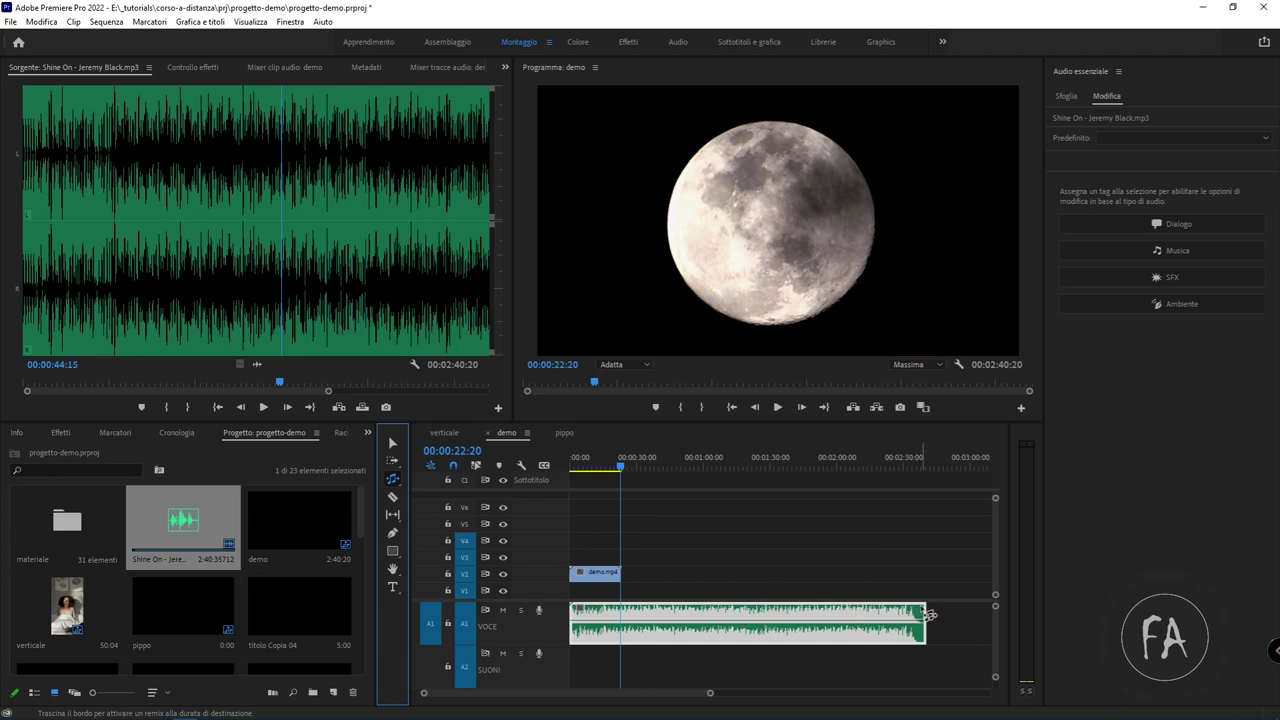
Remix-drag the Shine On clip's right edge to demo.mp4's end, targeting 00:00:23:11, then return to Selection
{"action": "left_click_drag", "start_coordinate": [932, 613], "coordinate": [655, 617]}
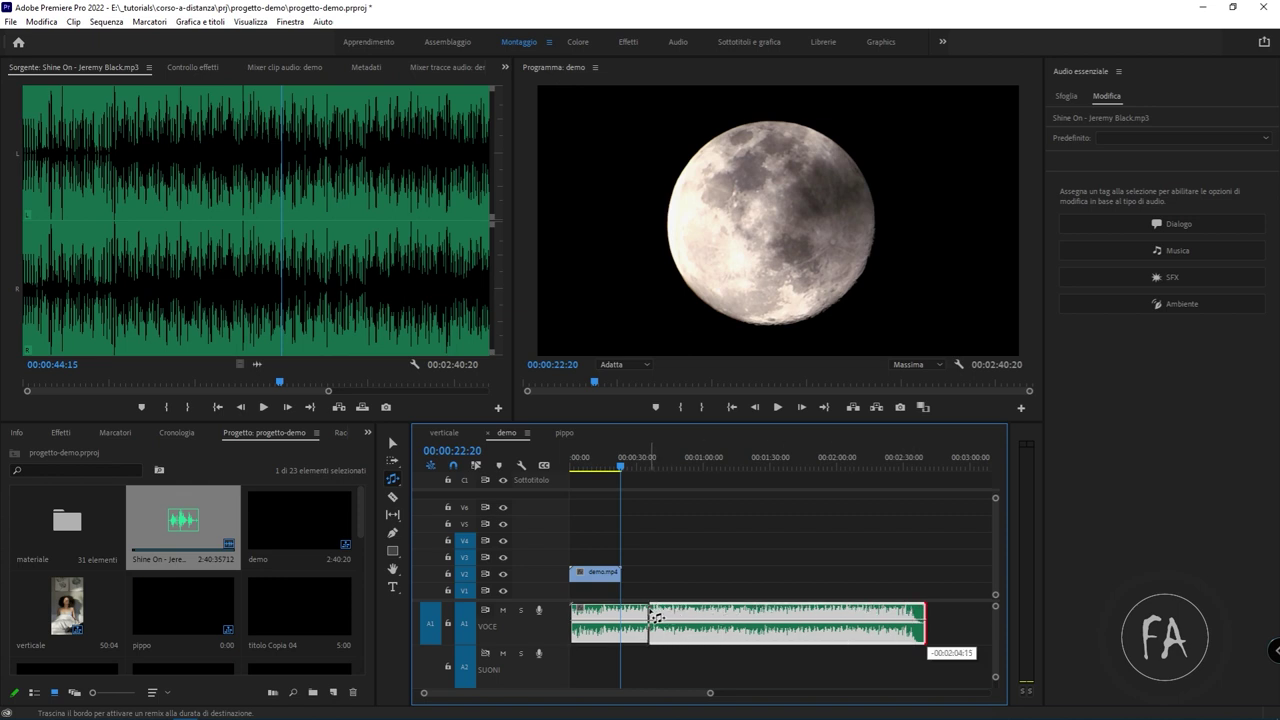
{"action": "left_click_drag", "start_coordinate": [655, 616], "coordinate": [628, 616]}
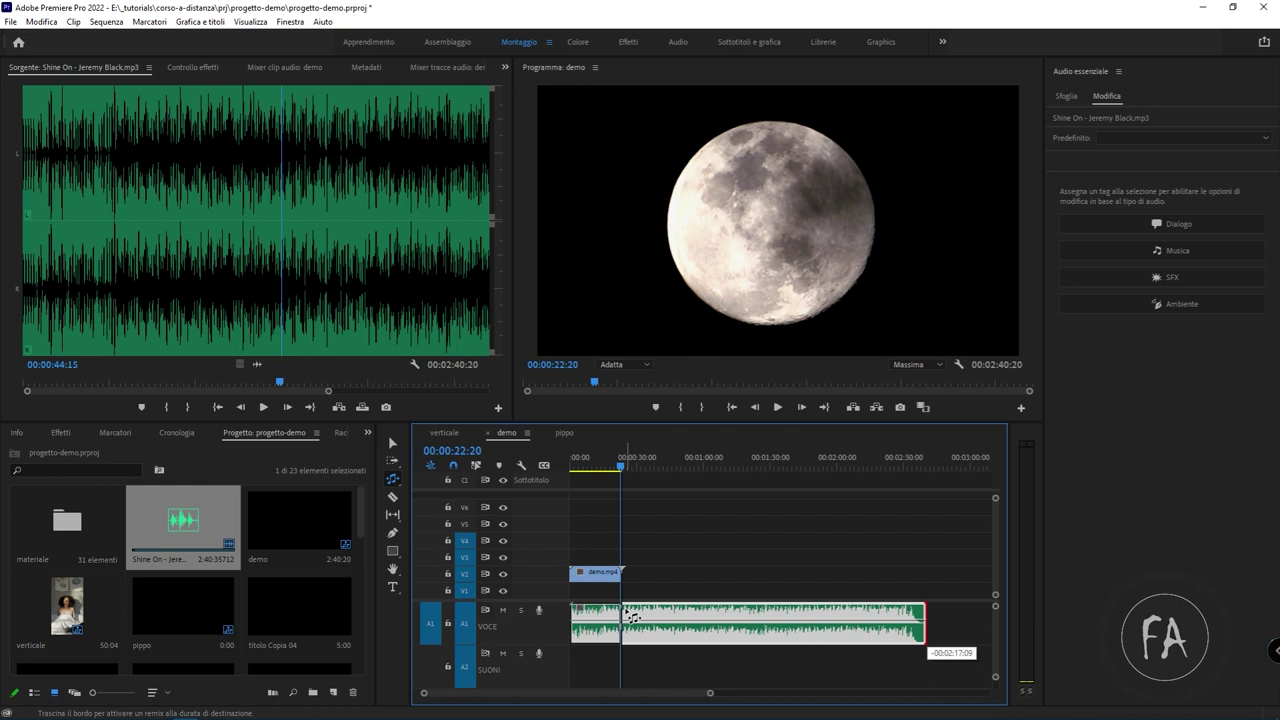
{"action": "left_click_drag", "start_coordinate": [628, 616], "coordinate": [628, 616]}
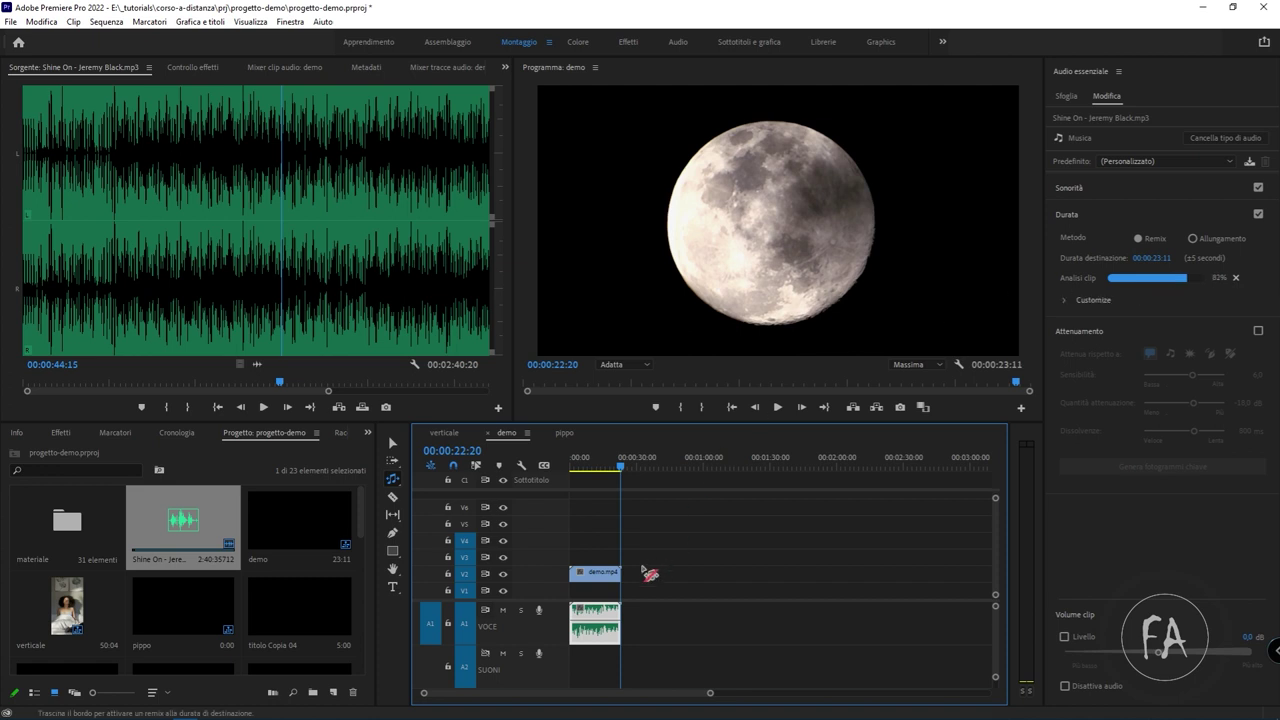
{"action": "key", "text": "v"}
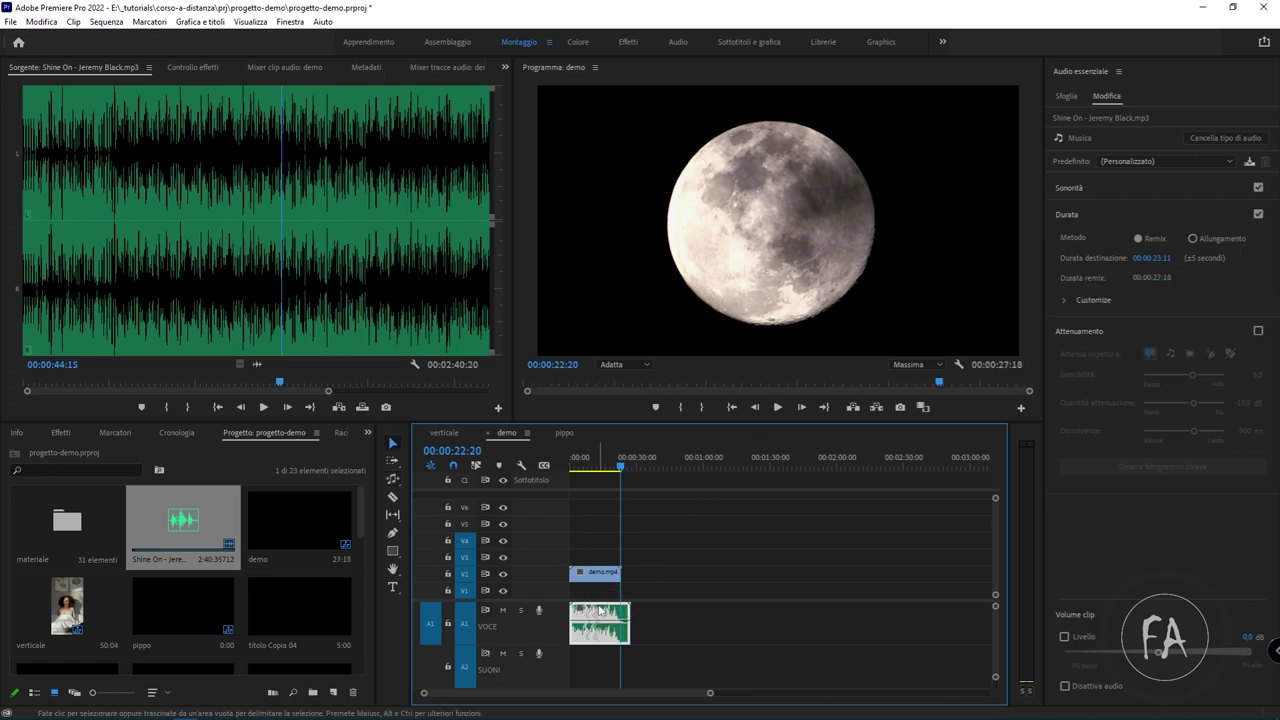
Open the 00:00:27:18 remixed clip in the Source Monitor, zoom its waveform, and resize the viewers
{"action": "double_click", "coordinate": [607, 620]}
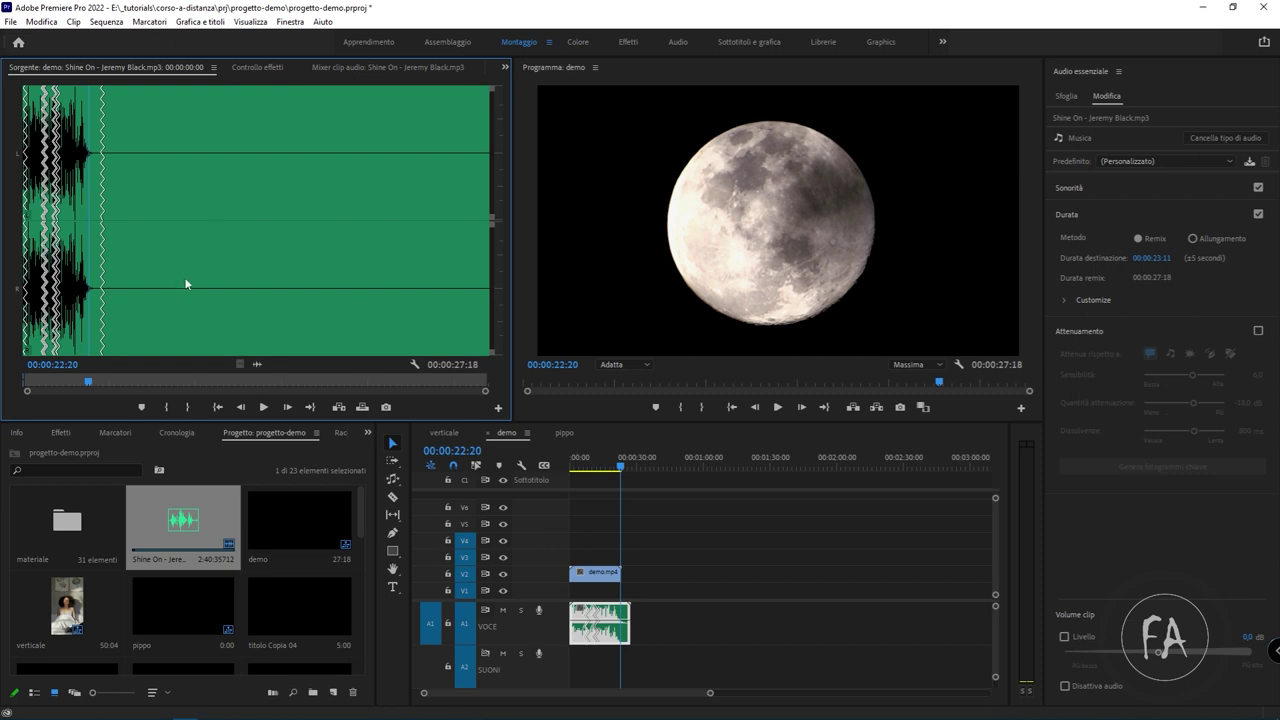
{"action": "key", "text": "equal"}
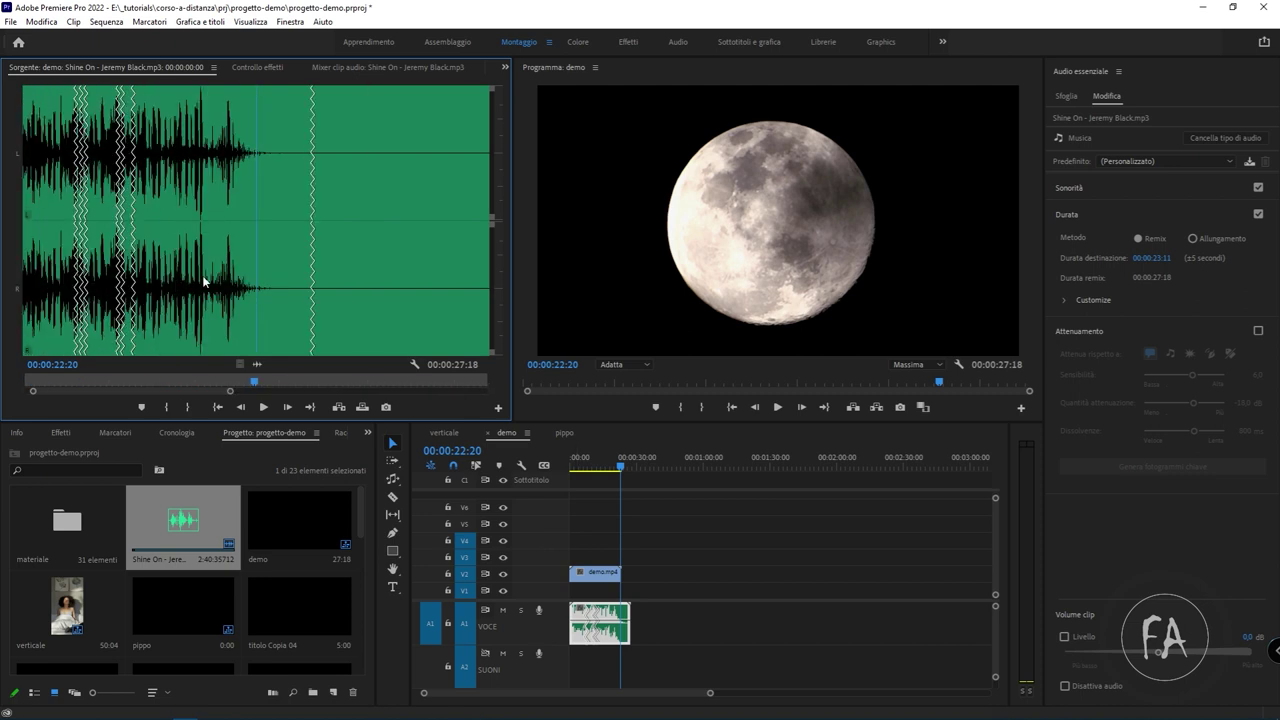
{"action": "left_click_drag", "start_coordinate": [513, 311], "coordinate": [937, 311]}
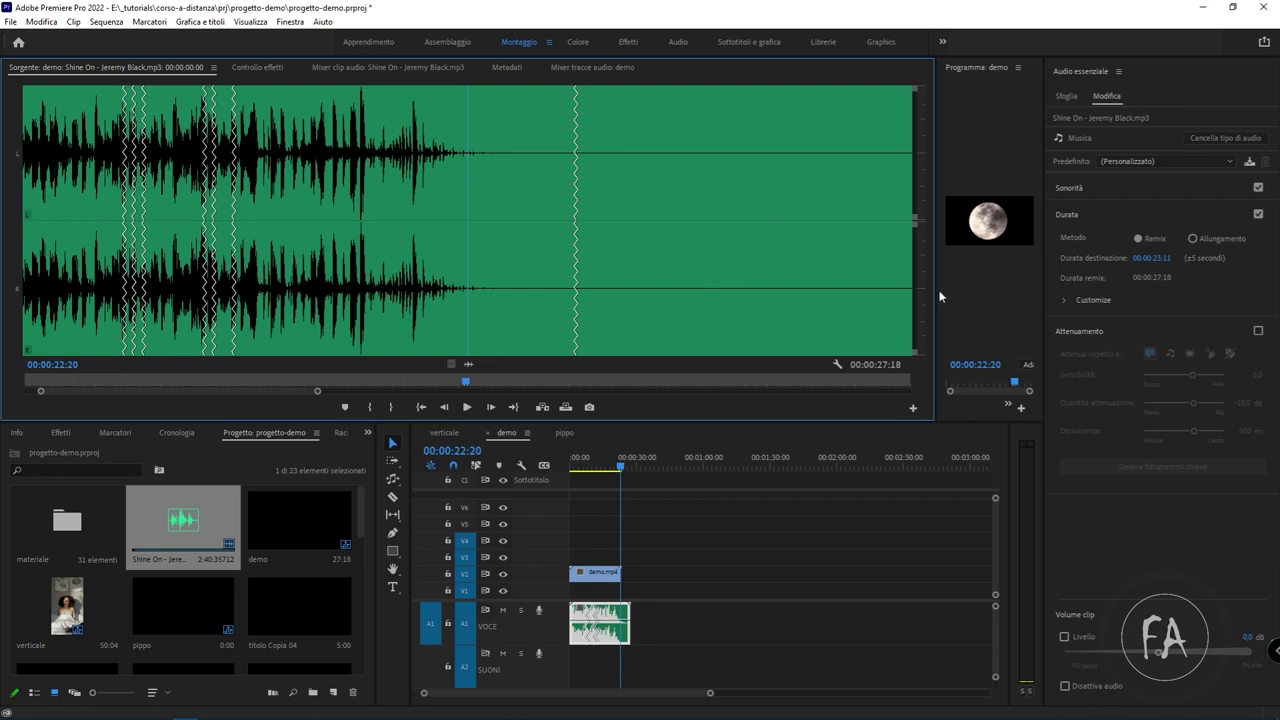
{"action": "left_click_drag", "start_coordinate": [938, 296], "coordinate": [415, 248]}
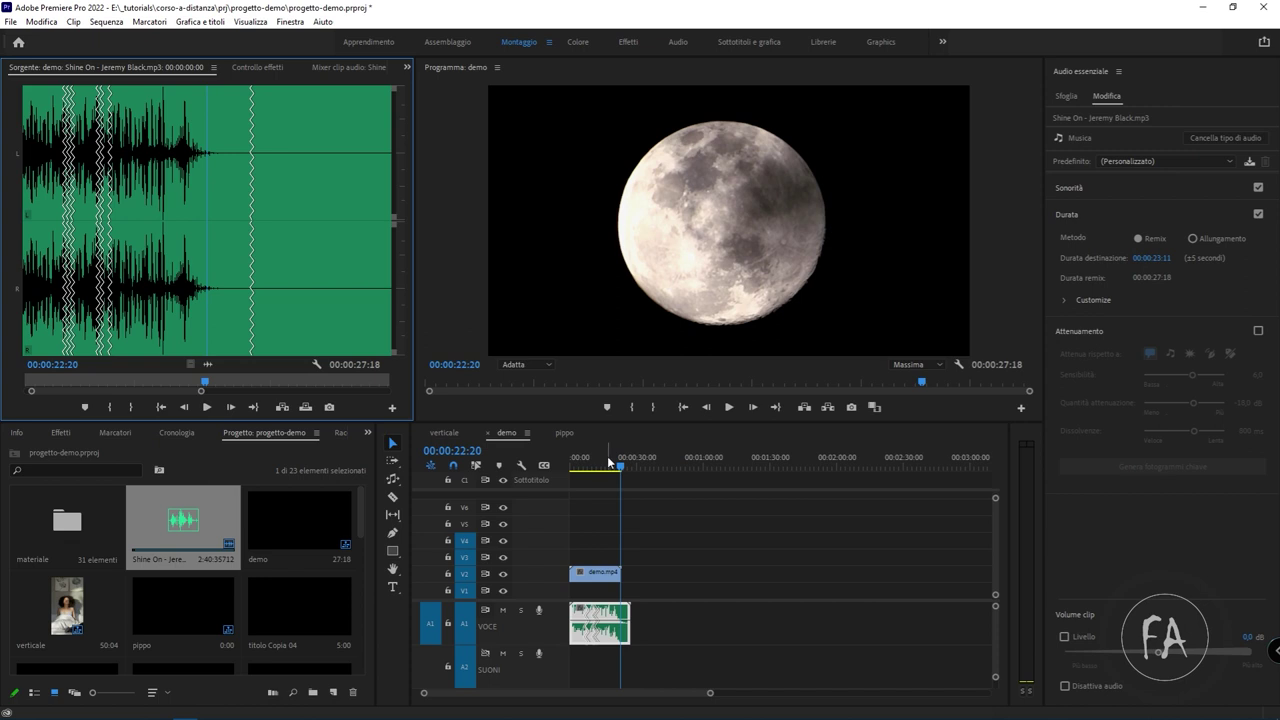
Play the demo video with the 00:00:27:18 remixed music through, then return the playhead to the start
{"action": "left_click", "coordinate": [573, 460]}
{"action": "key", "text": "space"}
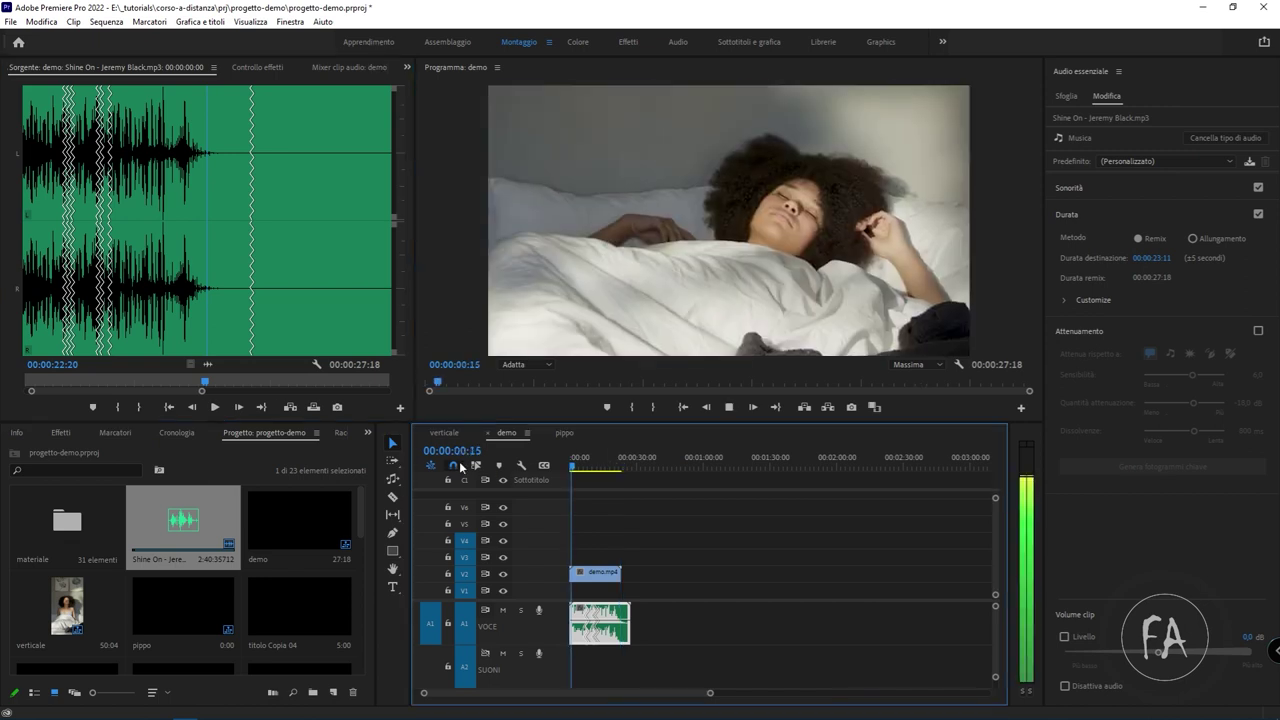
{"action": "key", "text": "backslash"}
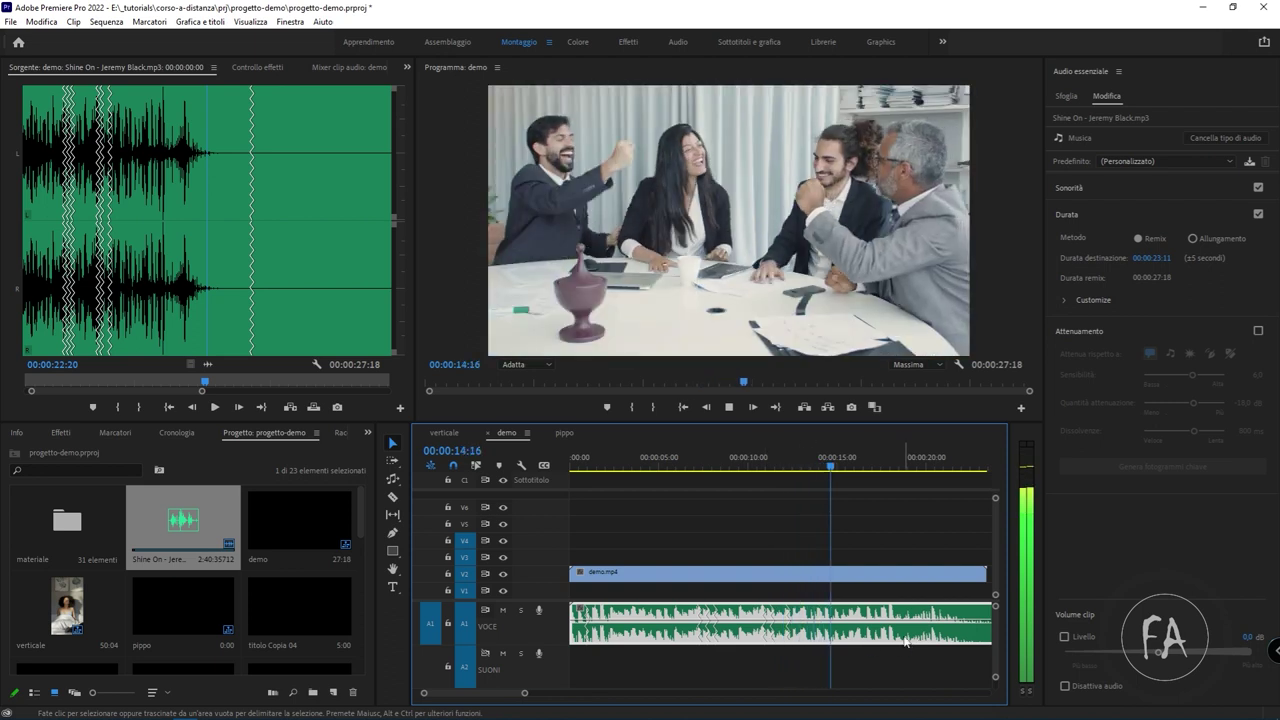
{"action": "key", "text": "minus"}
{"action": "key", "text": "equal"}
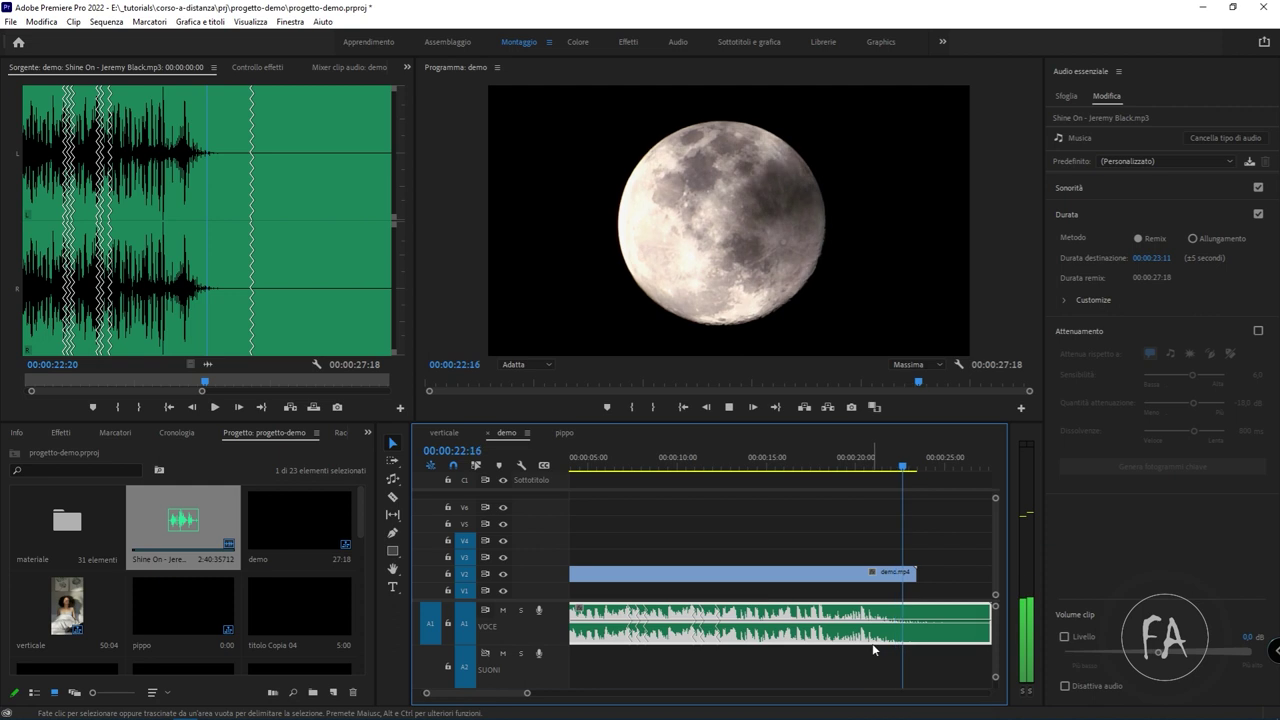
{"action": "key", "text": "minus"}
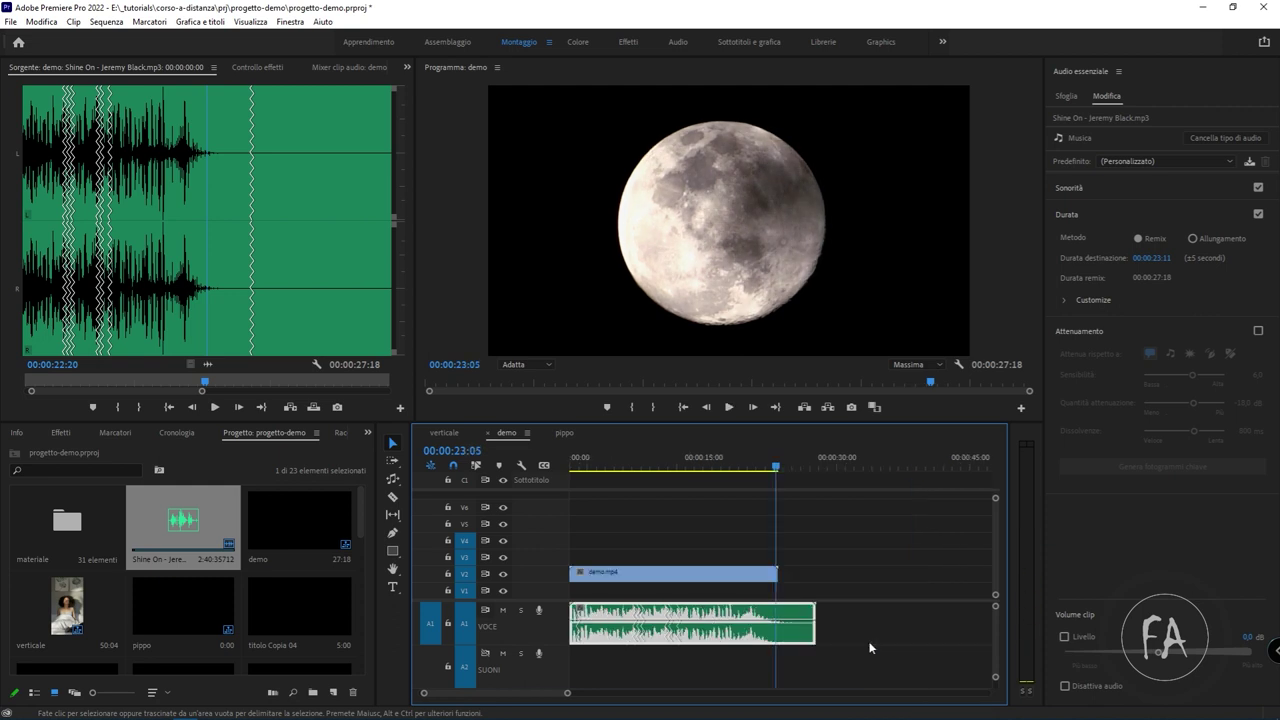
{"action": "key", "text": "Home"}
{"action": "key", "text": "equal"}
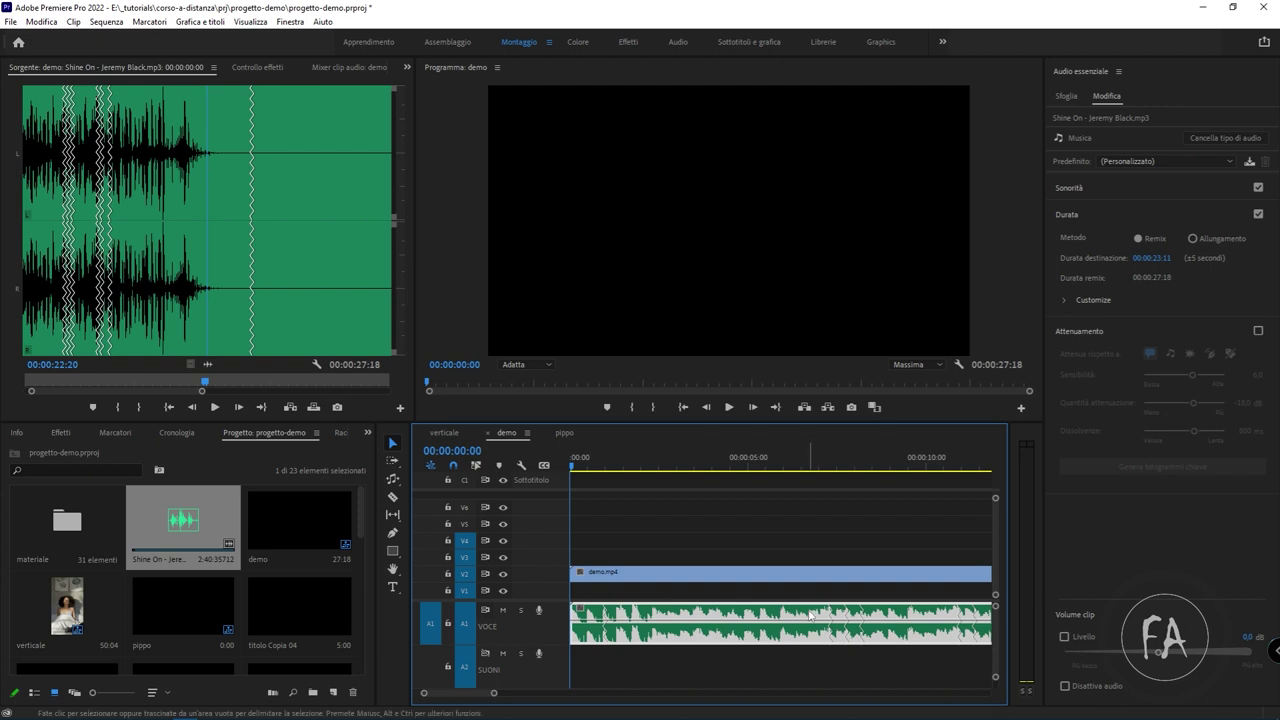
Zoom out the timeline, expand the Remix Customize options, and set the playhead near 15 seconds
{"action": "key", "text": "minus"}
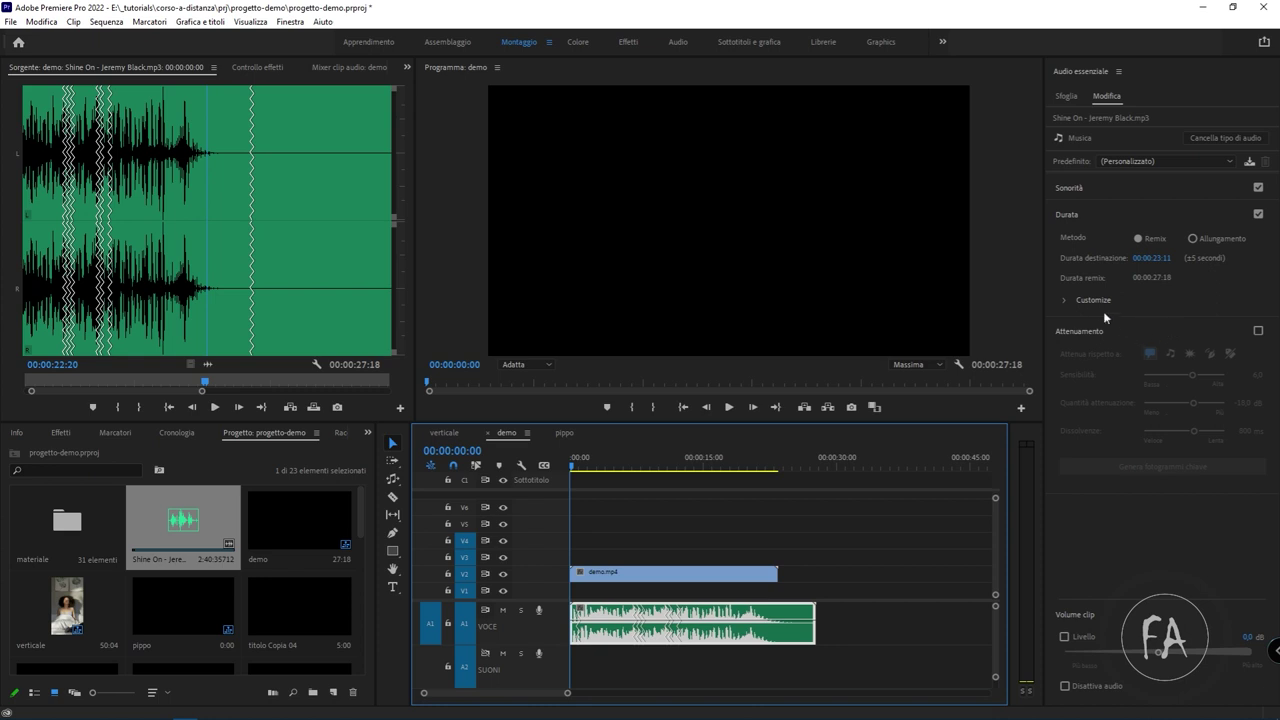
{"action": "left_click", "coordinate": [1063, 300]}
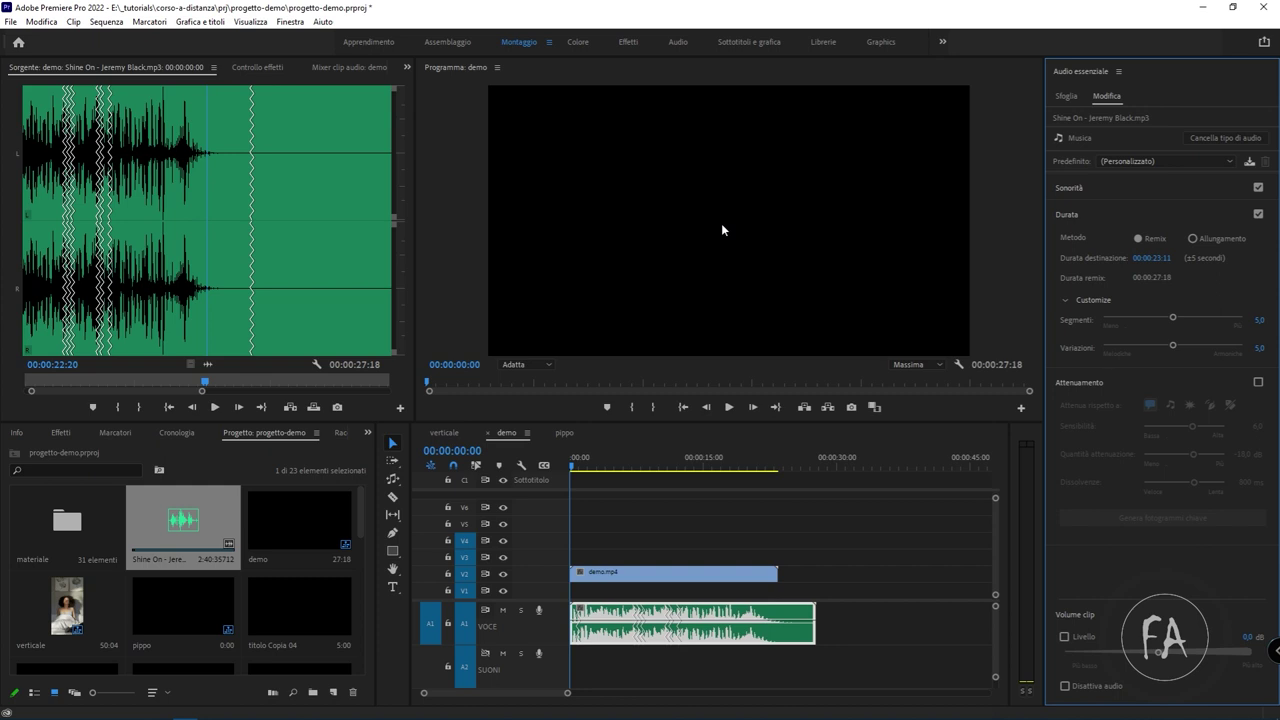
{"action": "left_click", "coordinate": [708, 464]}
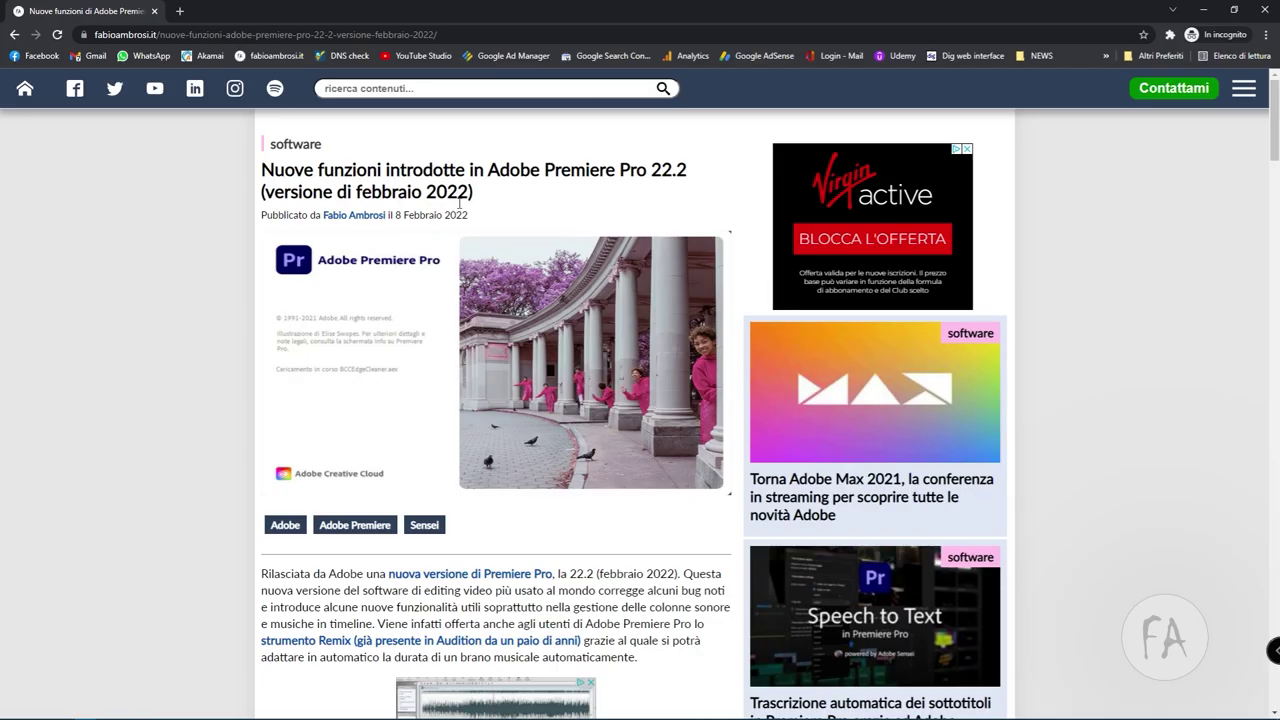
Scroll into the fabioambrosi.it article and dismiss the X-Bike pop-up ad
{"action": "scroll", "coordinate": [612, 402], "scroll_direction": "down", "scroll_amount": 1}
{"action": "scroll", "coordinate": [612, 402], "scroll_direction": "down", "scroll_amount": 3}
{"action": "scroll", "coordinate": [504, 418], "scroll_direction": "down", "scroll_amount": 3}
{"action": "scroll", "coordinate": [504, 418], "scroll_direction": "down", "scroll_amount": 2}
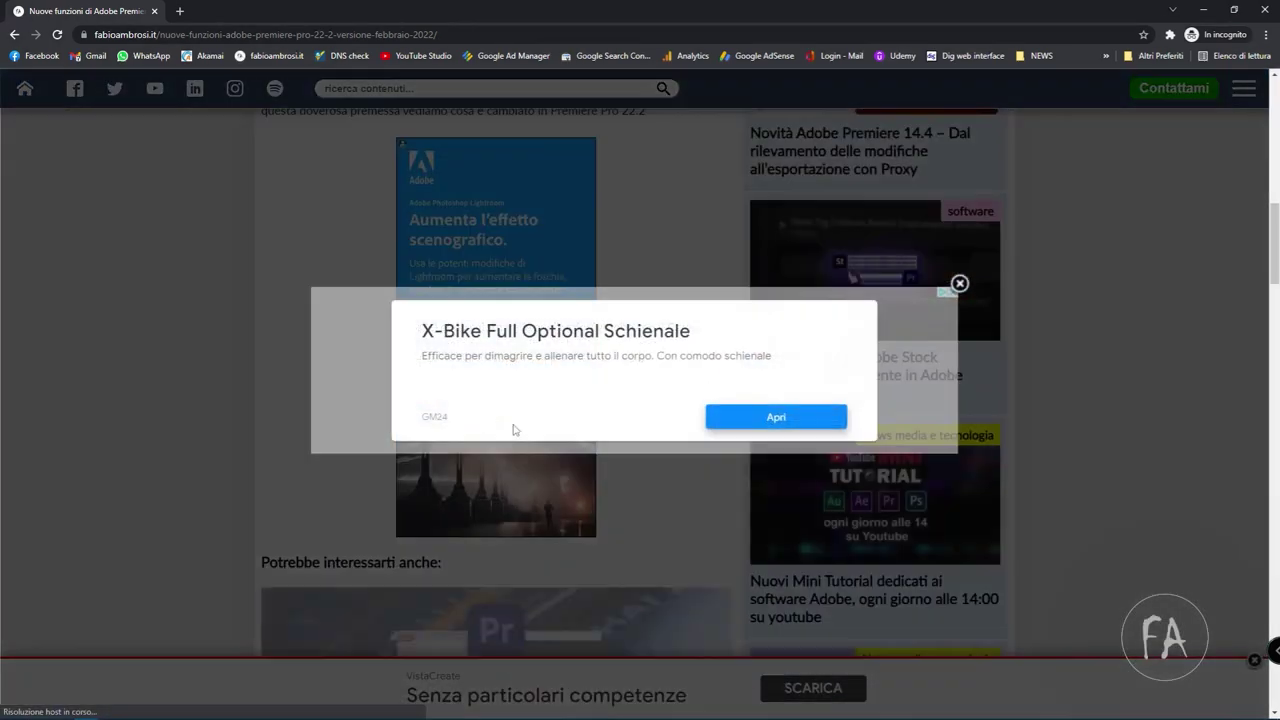
{"action": "left_click", "coordinate": [959, 283]}
Read through the Remix, speech-to-text and GPU effects sections down to the fixed-bugs list
{"action": "scroll", "coordinate": [430, 400], "scroll_direction": "down", "scroll_amount": 4}
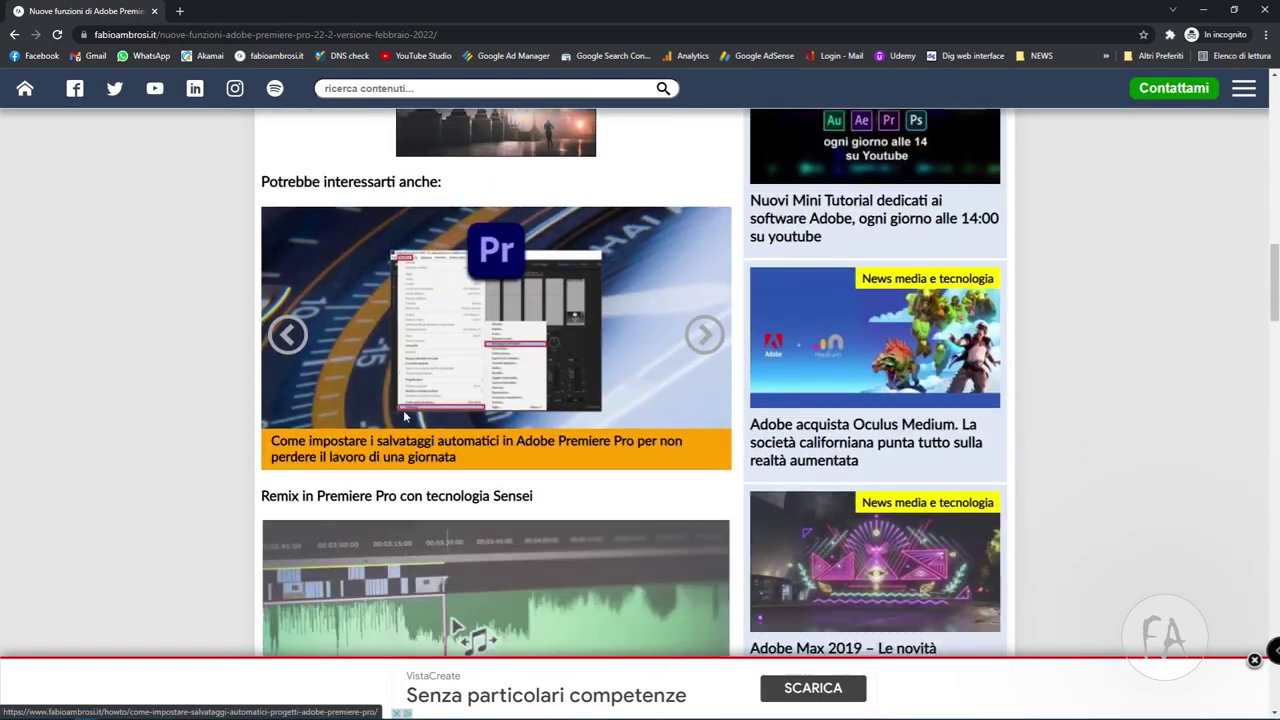
{"action": "scroll", "coordinate": [430, 400], "scroll_direction": "down", "scroll_amount": 5}
{"action": "scroll", "coordinate": [420, 404], "scroll_direction": "up", "scroll_amount": 2}
{"action": "scroll", "coordinate": [405, 408], "scroll_direction": "up", "scroll_amount": 1}
{"action": "scroll", "coordinate": [450, 336], "scroll_direction": "down", "scroll_amount": 4}
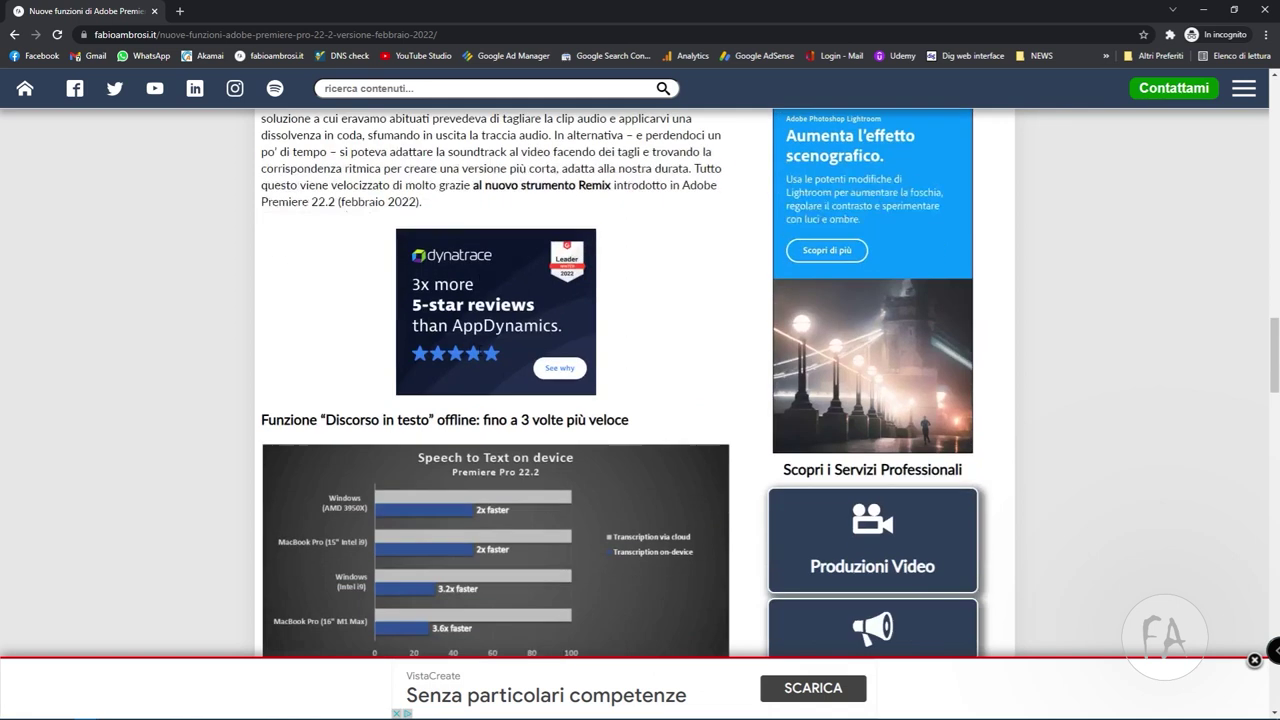
{"action": "scroll", "coordinate": [445, 333], "scroll_direction": "down", "scroll_amount": 3}
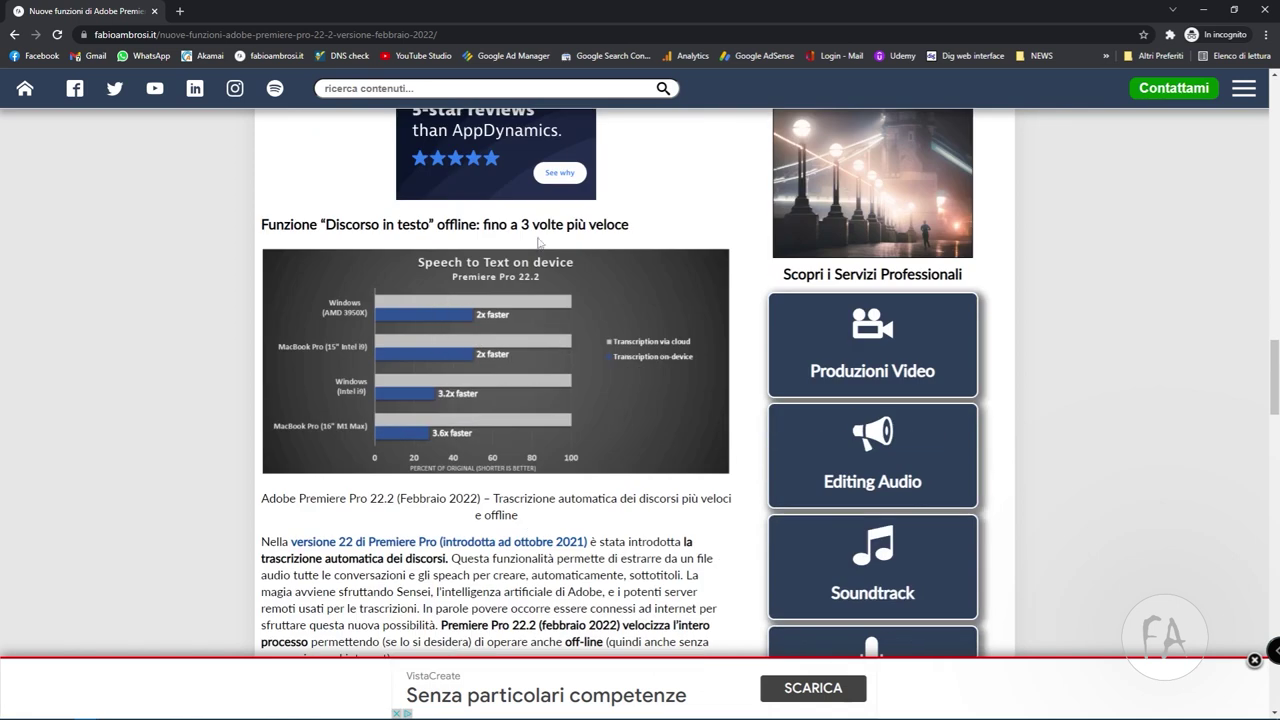
{"action": "scroll", "coordinate": [523, 323], "scroll_direction": "down", "scroll_amount": 4}
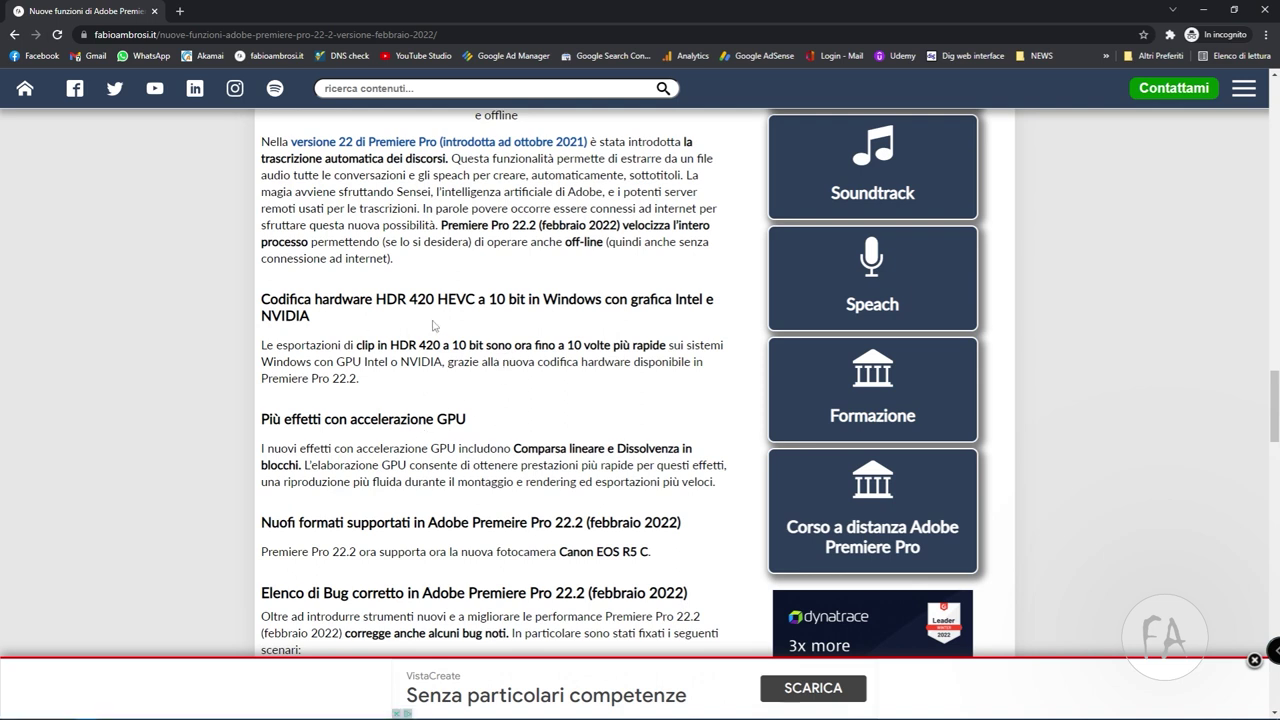
{"action": "scroll", "coordinate": [484, 398], "scroll_direction": "down", "scroll_amount": 5}
{"action": "scroll", "coordinate": [484, 398], "scroll_direction": "down", "scroll_amount": 2}
{"action": "scroll", "coordinate": [318, 413], "scroll_direction": "up", "scroll_amount": 6}
{"action": "scroll", "coordinate": [318, 413], "scroll_direction": "down", "scroll_amount": 1}
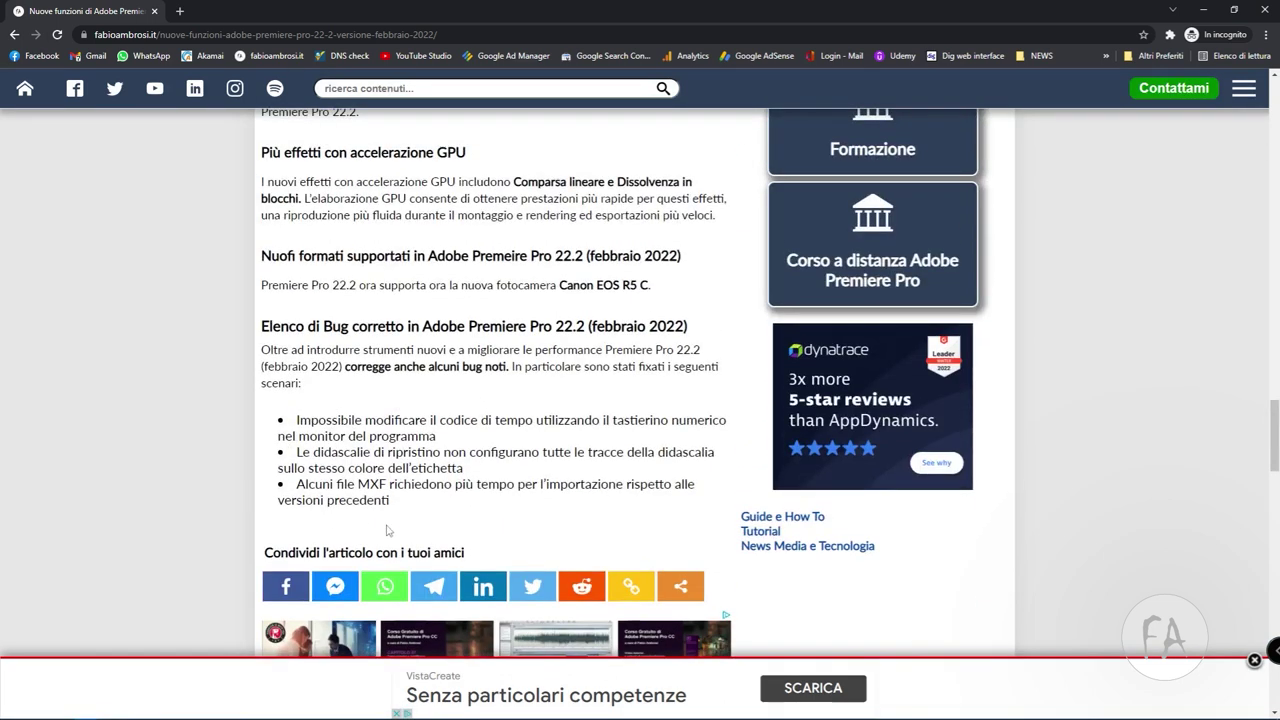